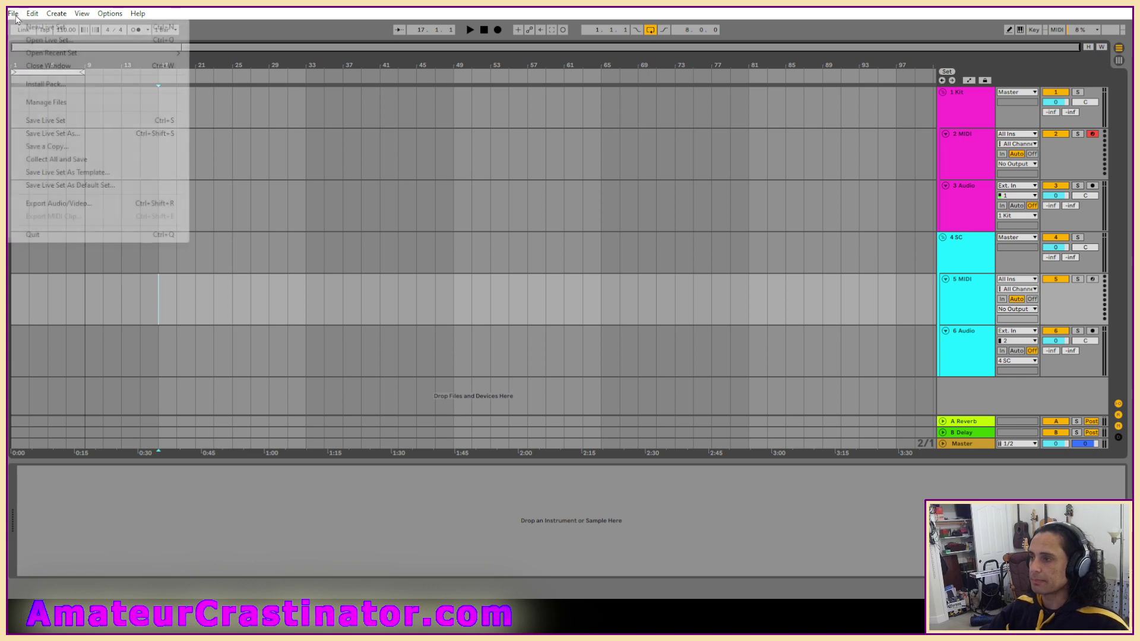
key(Escape)
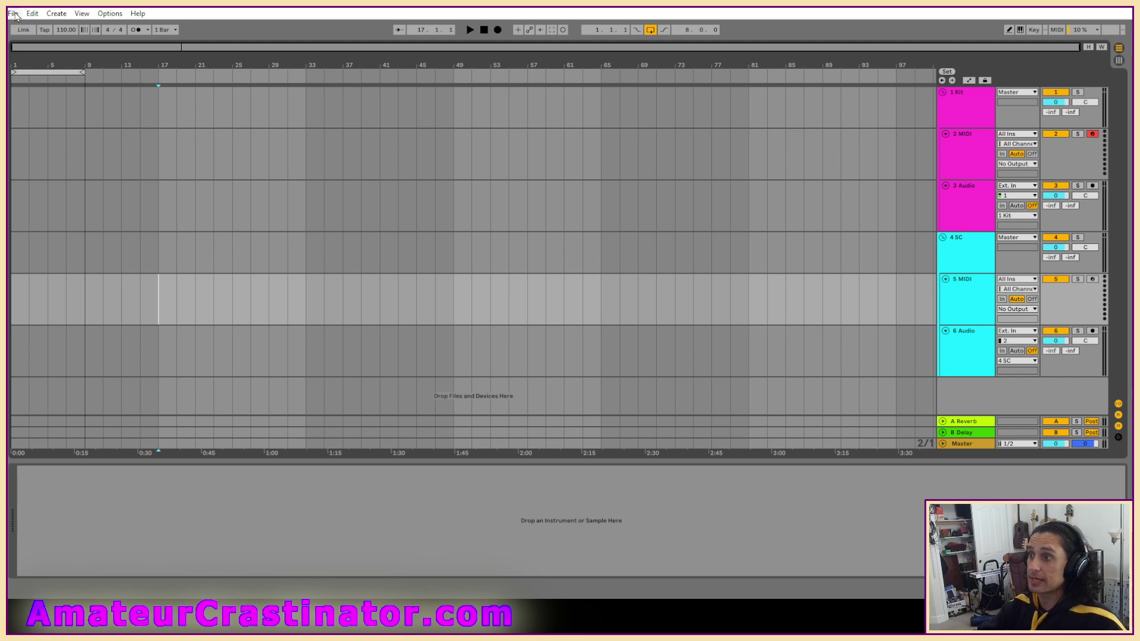
key(ctrl+shift+s)
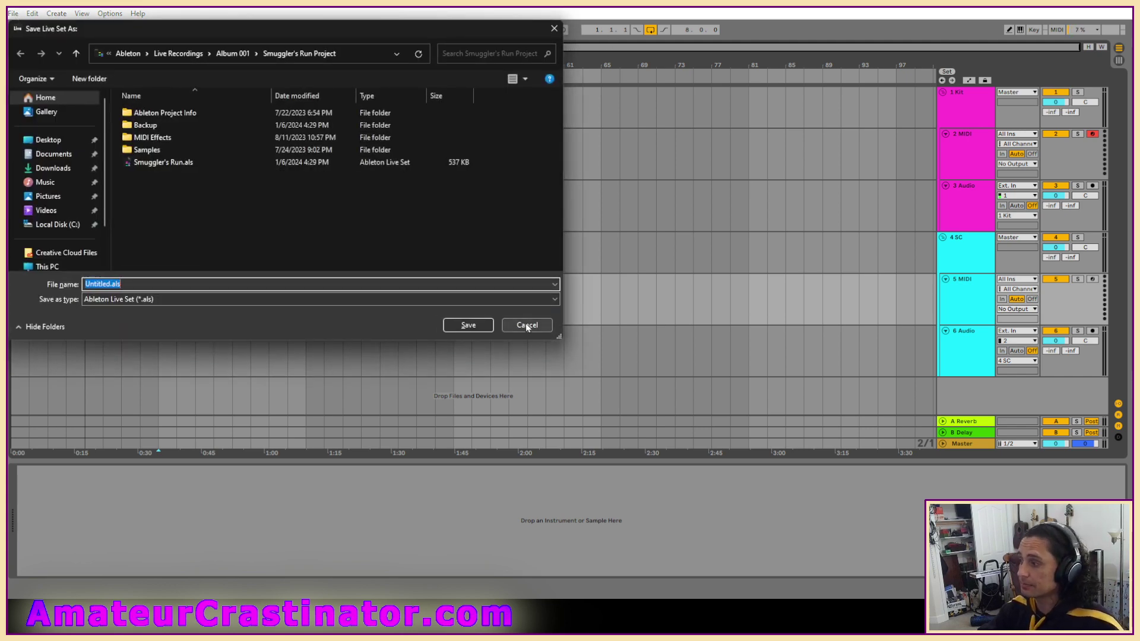
click(526, 326)
Open the live set stored in the Oh My Gibson Project folder of Album 001
click(13, 13)
click(110, 39)
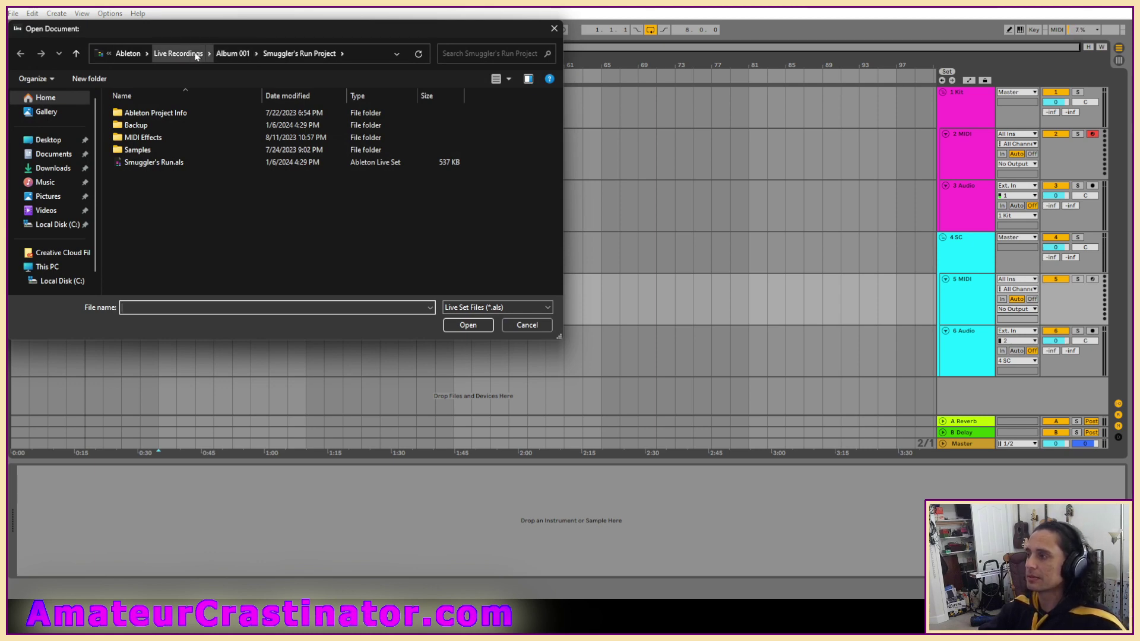
click(231, 54)
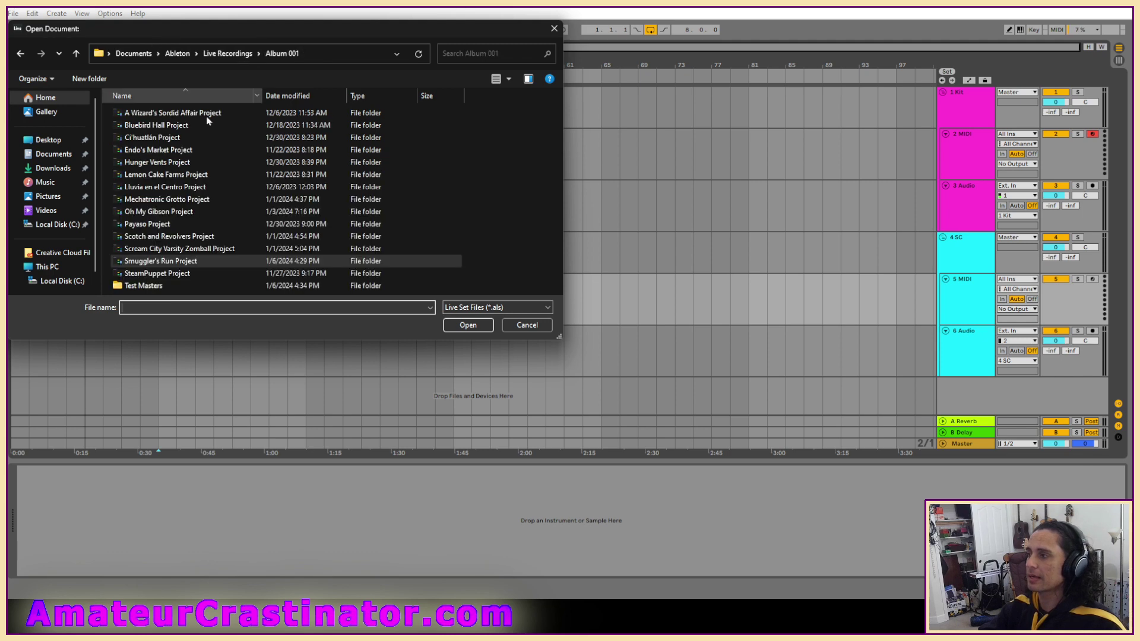
click(148, 214)
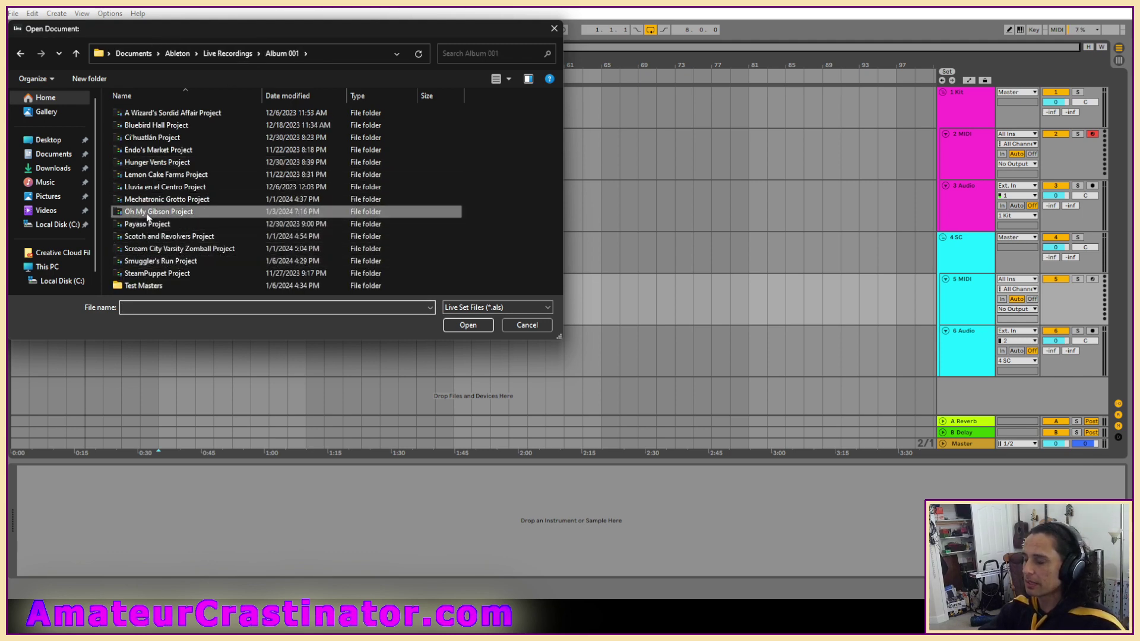
double_click(148, 214)
double_click(155, 162)
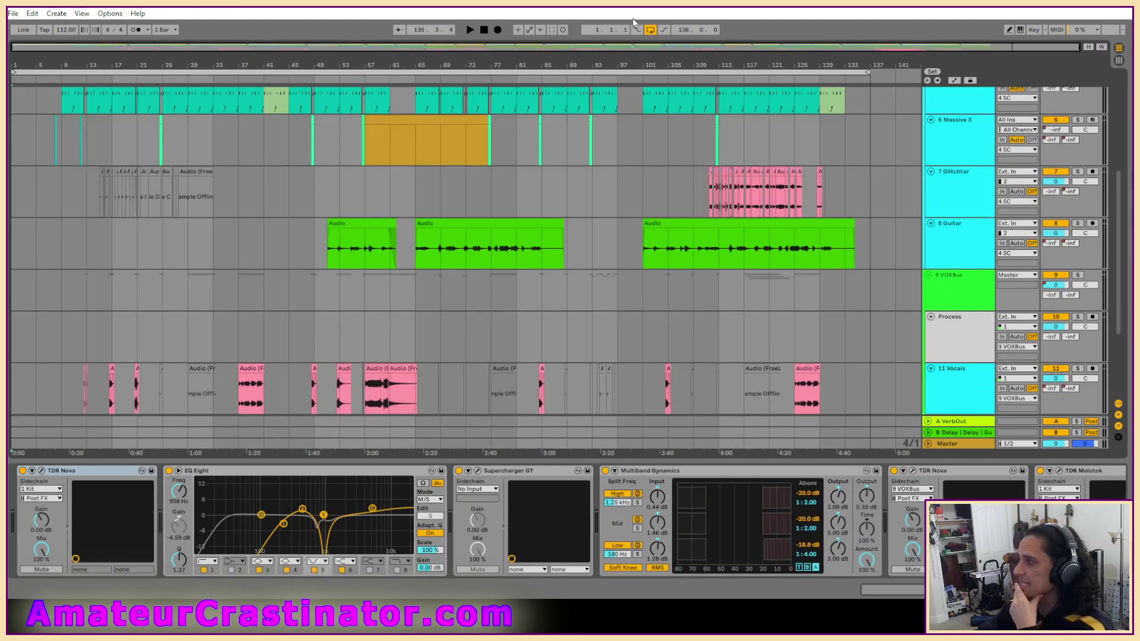
Open MLoudnessAnalyzer on the Master track, start playback, and move the analyzer's window clear of the track's other devices
click(950, 444)
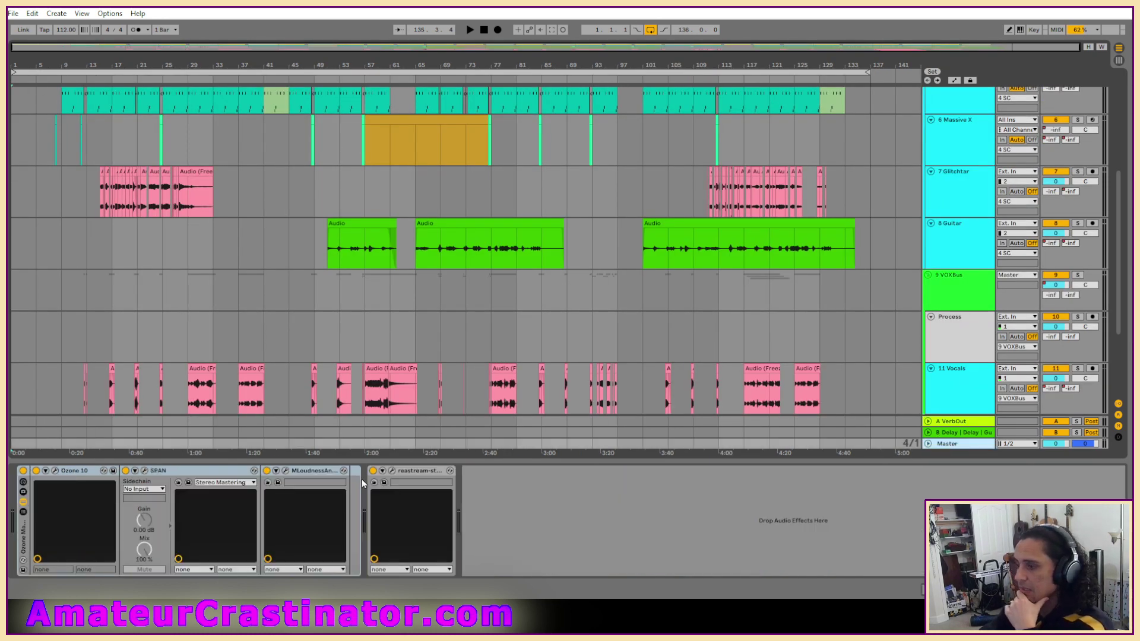
click(285, 470)
key(space)
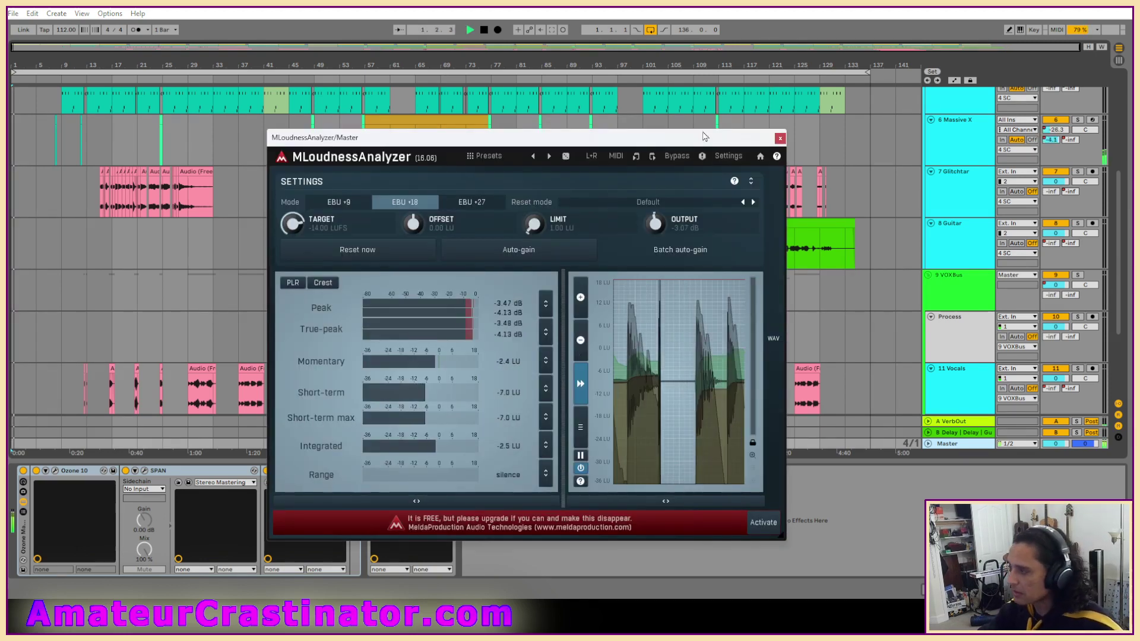
drag(586, 145, 814, 112)
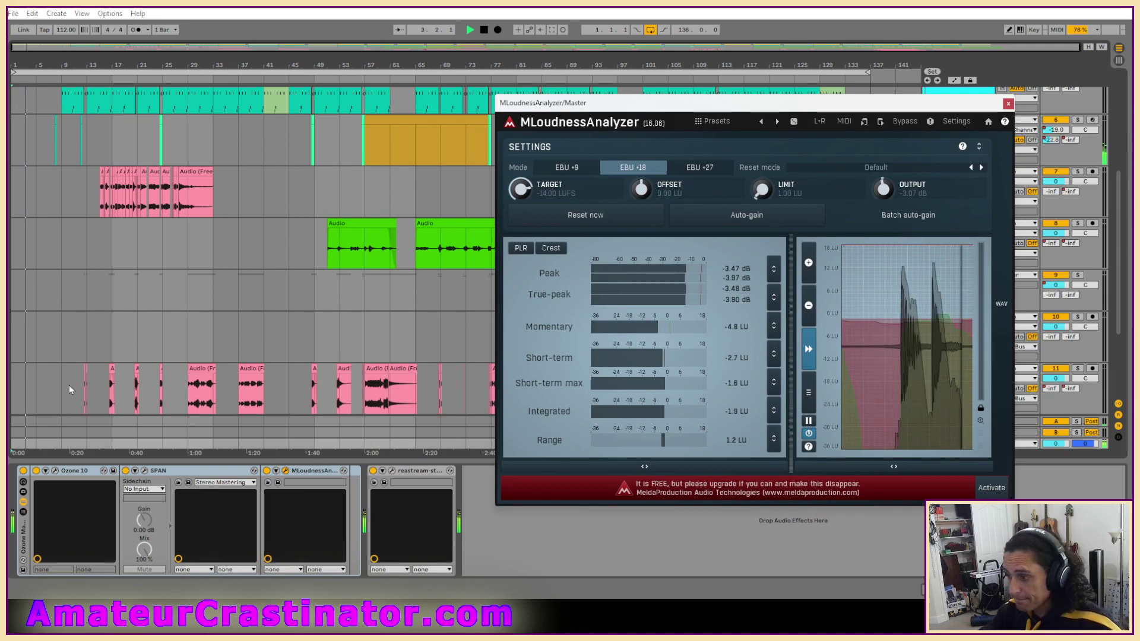
Open the Master's Ozone 10 and SPAN windows, and bring MLoudnessAnalyzer to the front beside Ozone
click(56, 471)
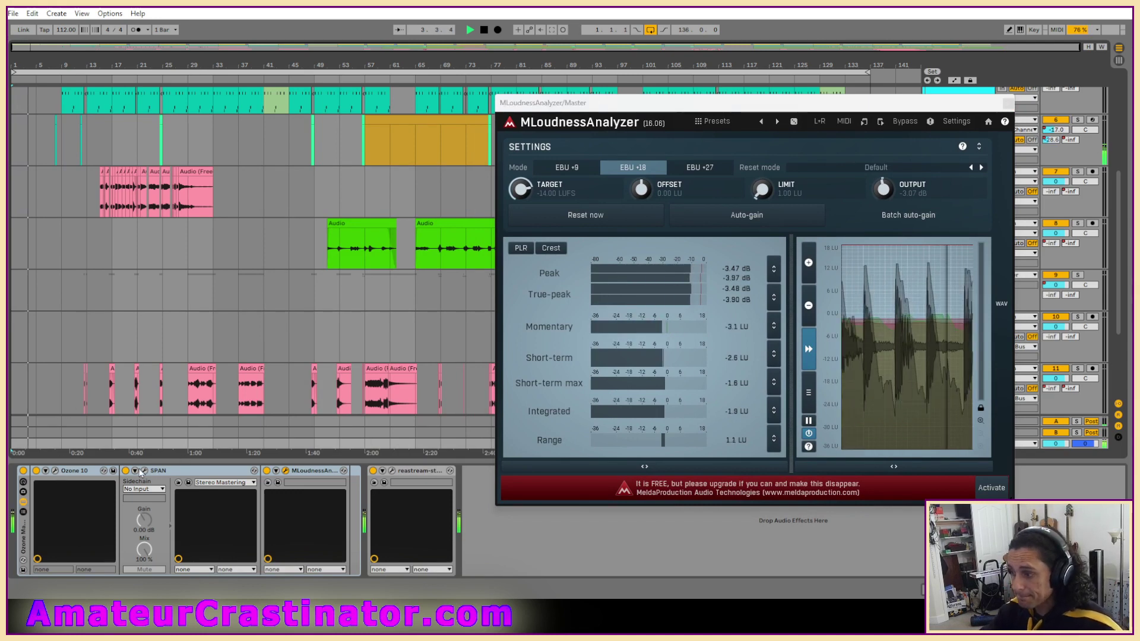
click(145, 471)
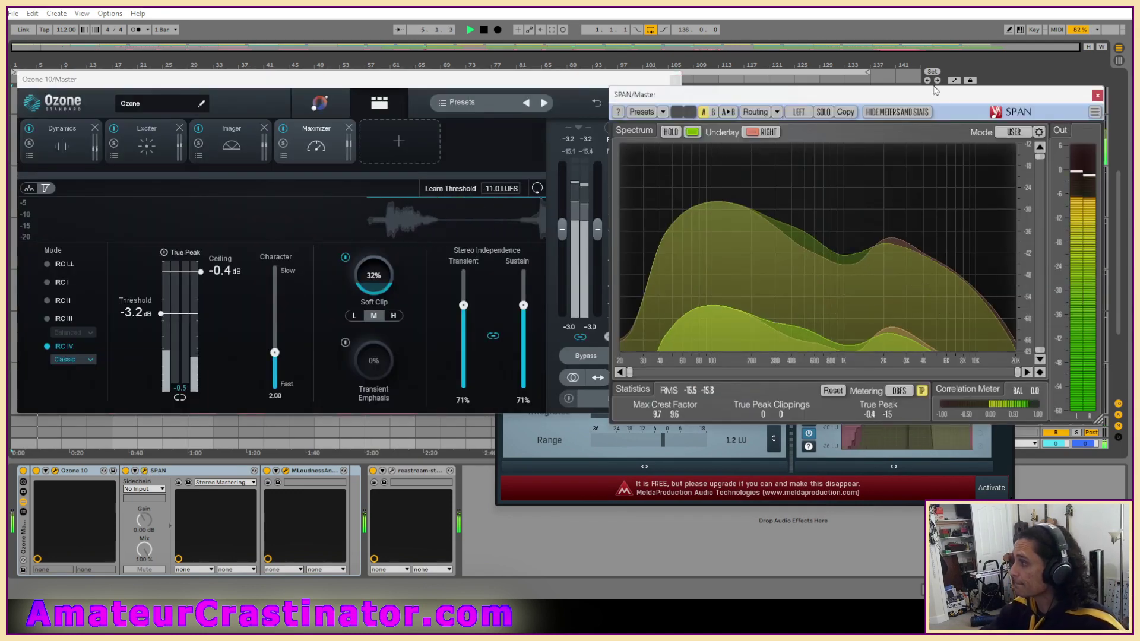
drag(930, 97, 974, 78)
click(891, 106)
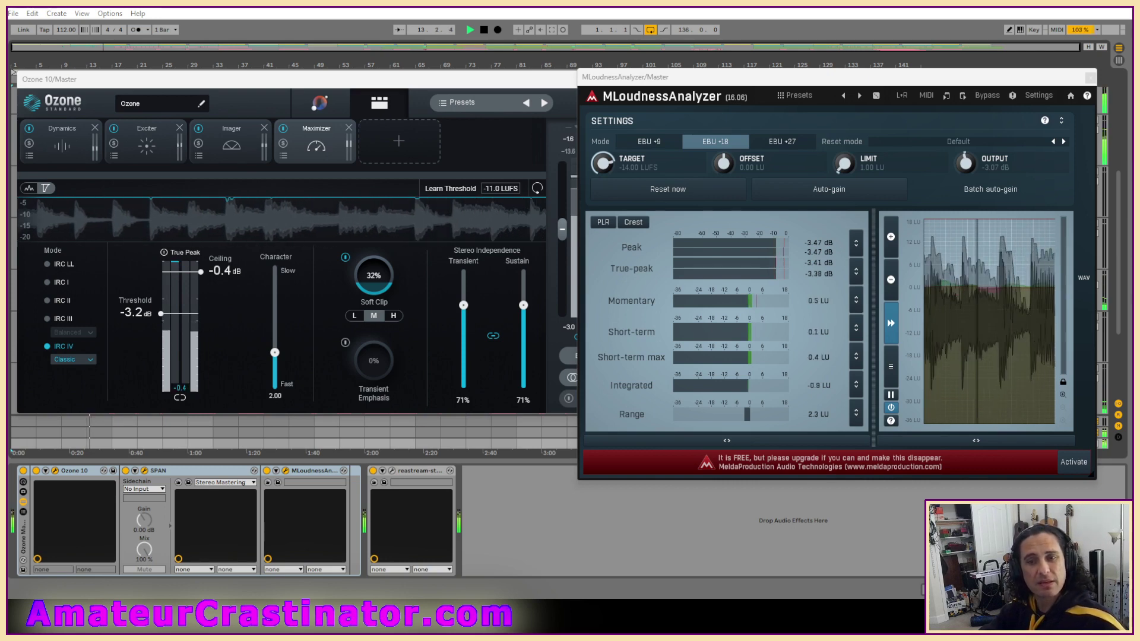
Reset the loudness measurement and apply auto-gain in MLoudnessAnalyzer during playback
click(668, 191)
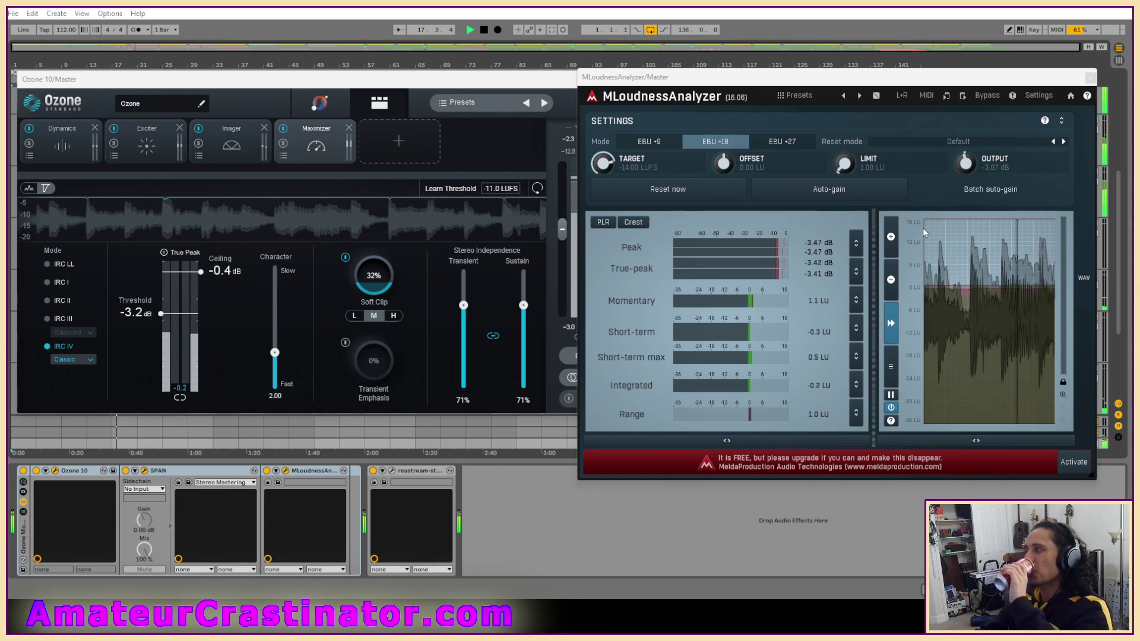
click(800, 192)
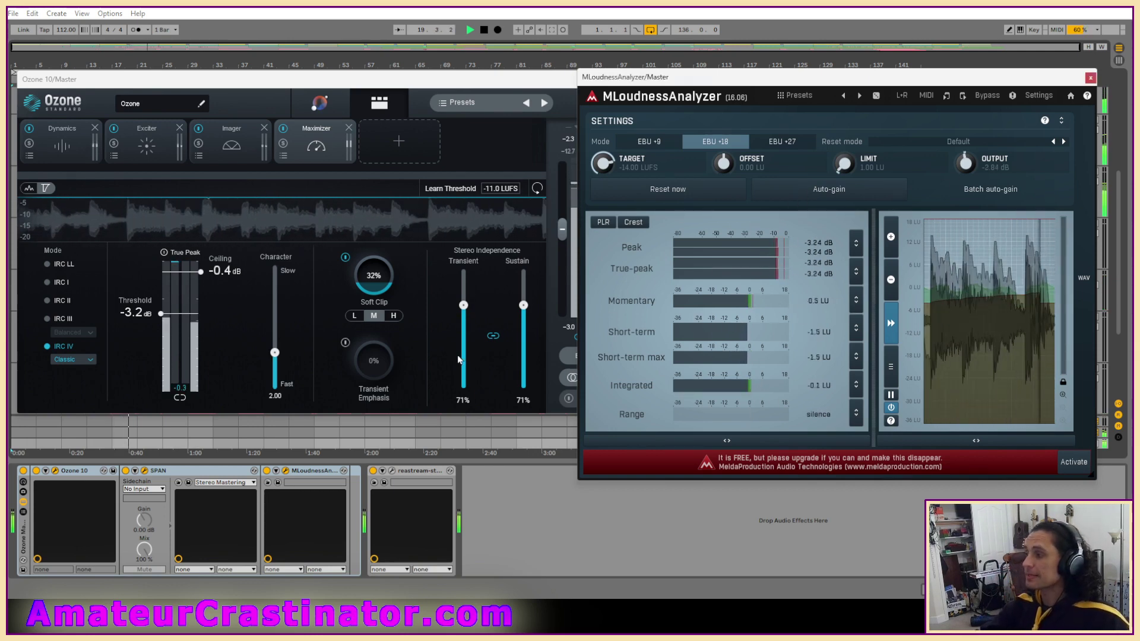
Lower the threshold of Ozone's Maximizer to -5.1 dB, keeping its ceiling at -0.4 dB
click(414, 80)
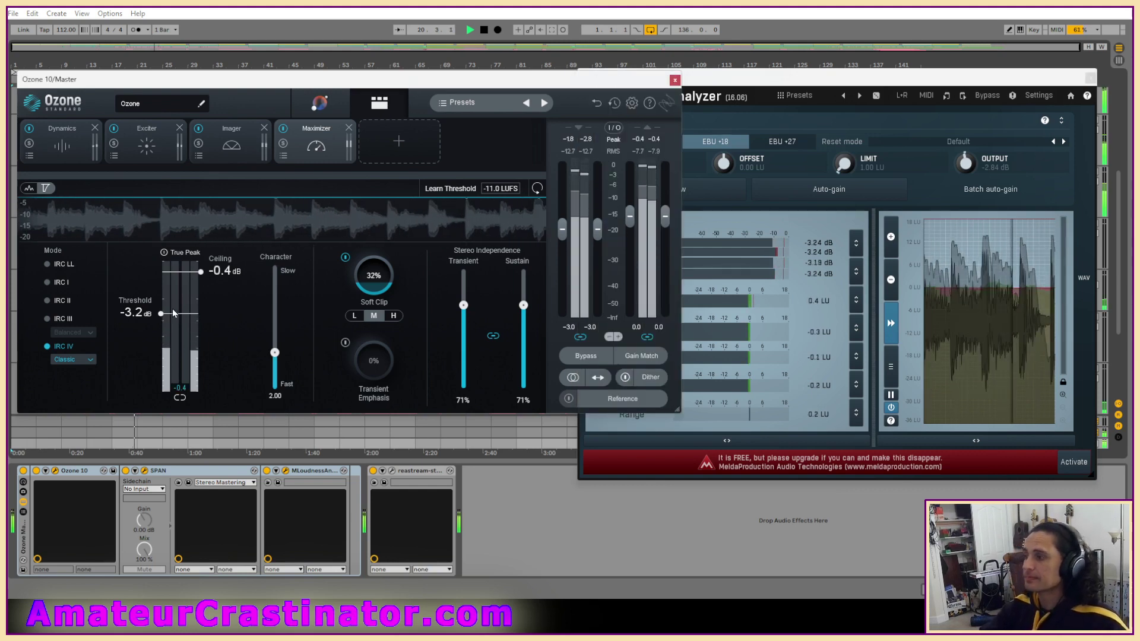
scroll(175, 317, down, 3)
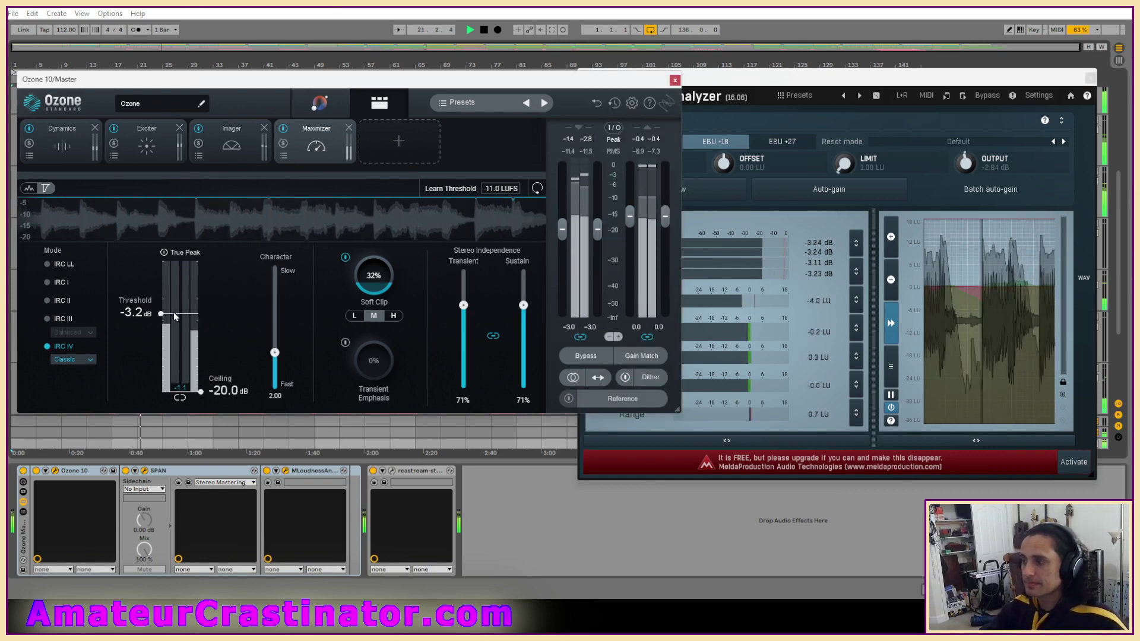
scroll(222, 330, up, 3)
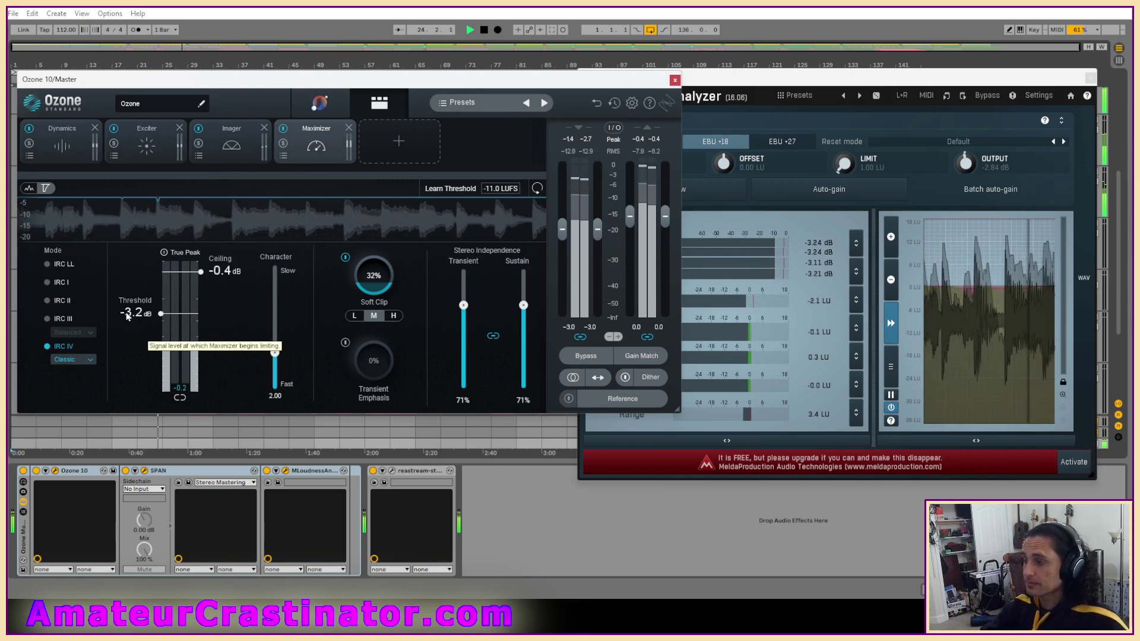
drag(127, 317, 127, 322)
scroll(127, 321, down, 7)
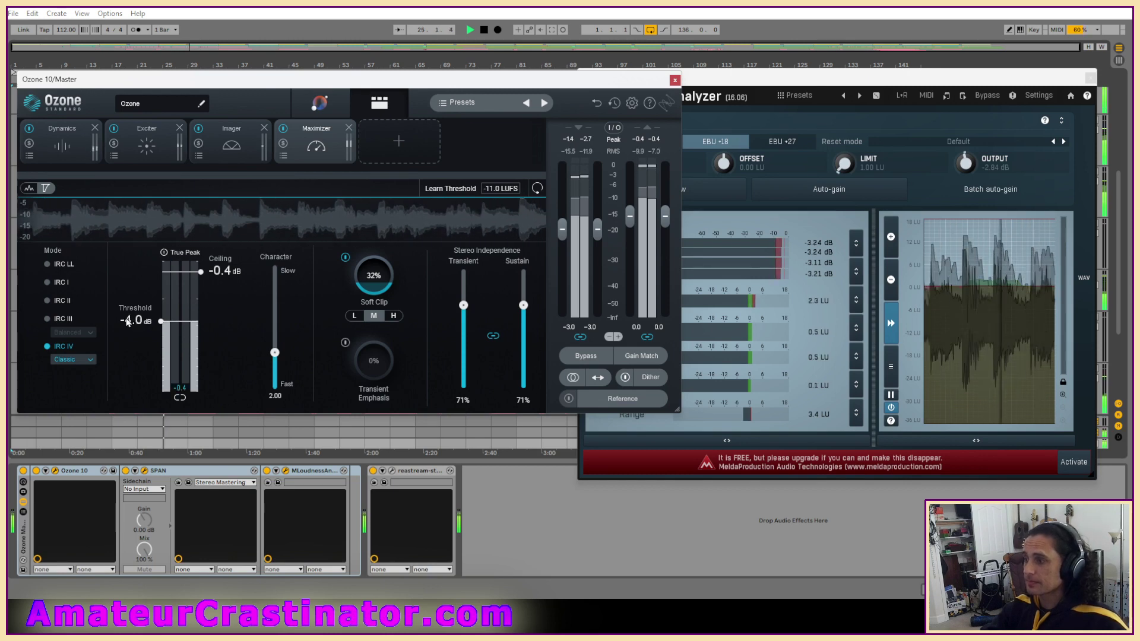
scroll(127, 322, down, 1)
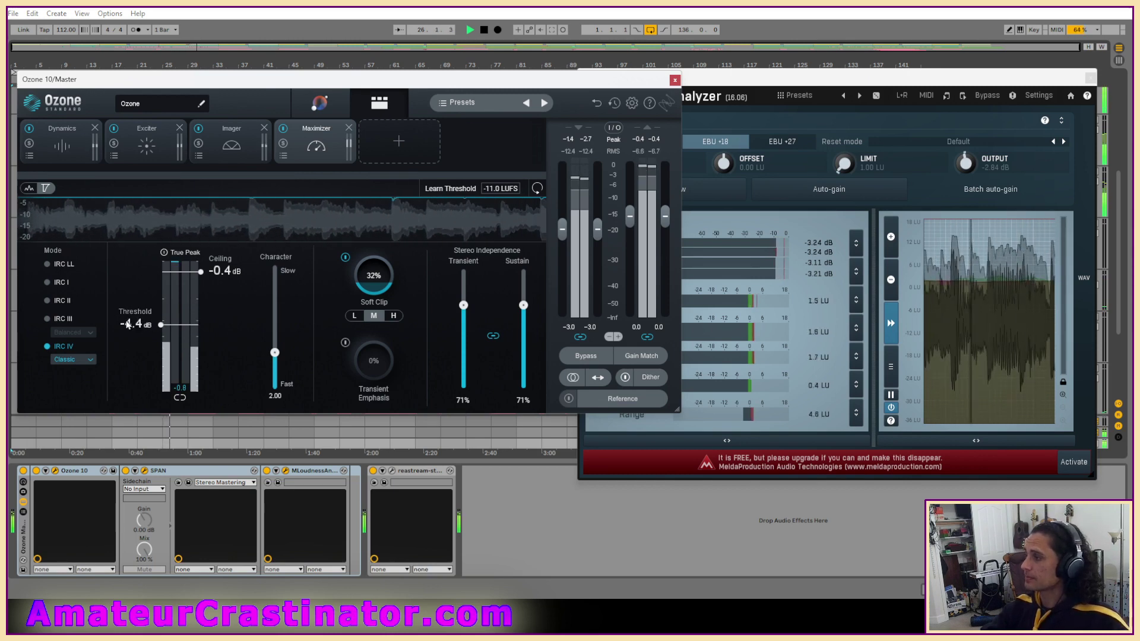
scroll(127, 326, down, 2)
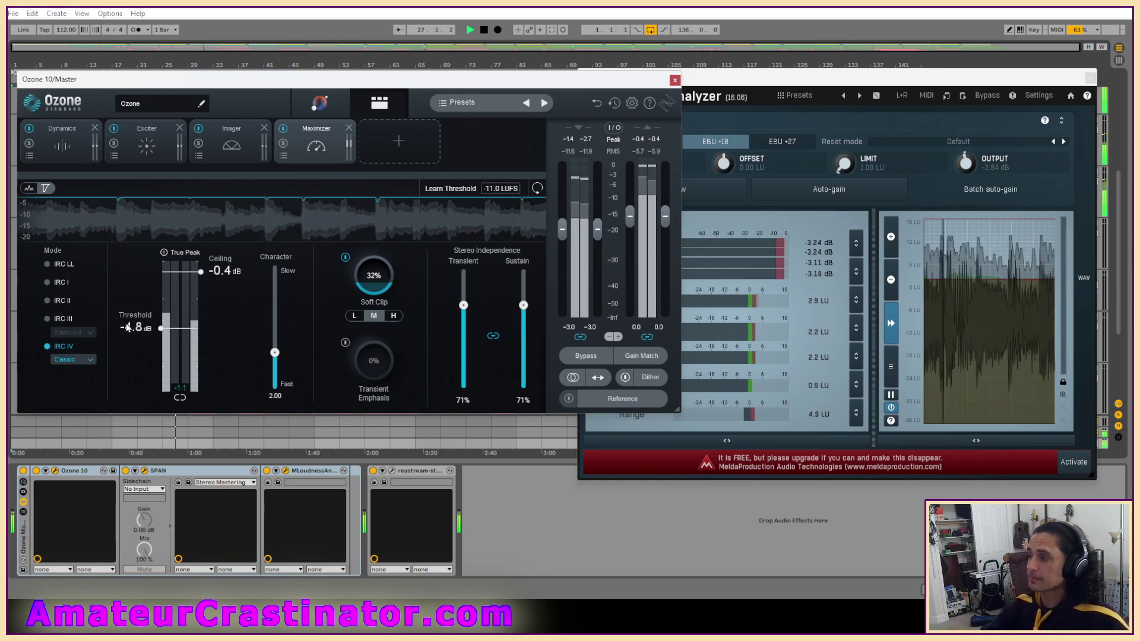
scroll(127, 327, down, 5)
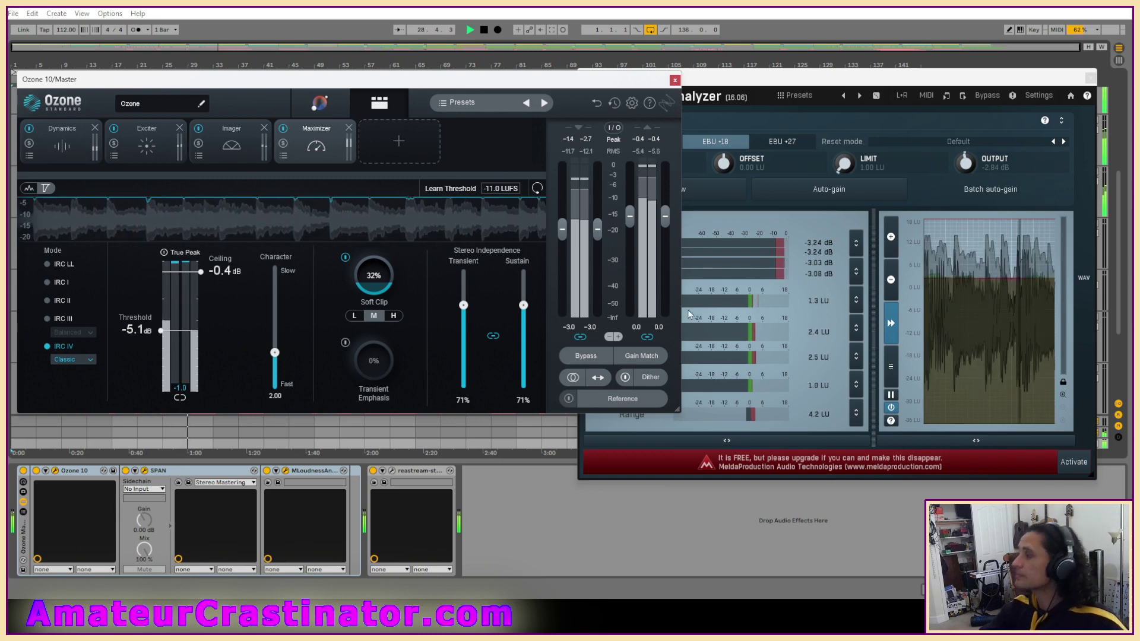
Apply auto-gain repeatedly in MLoudnessAnalyzer to match the output to the -14.00 LUFS target
click(810, 196)
click(810, 193)
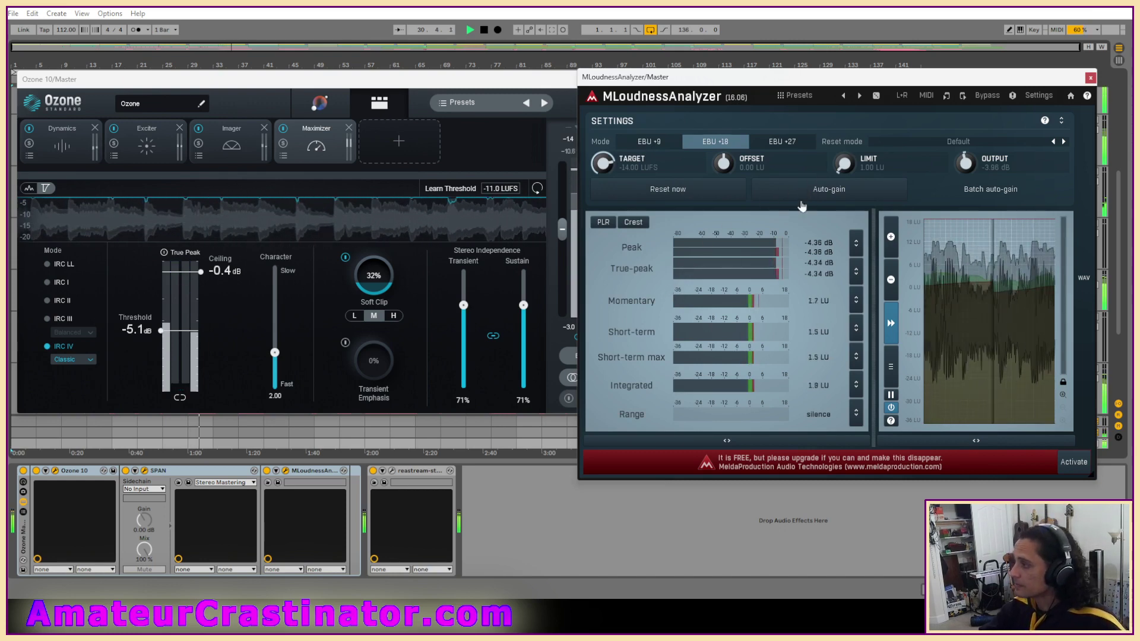
click(801, 195)
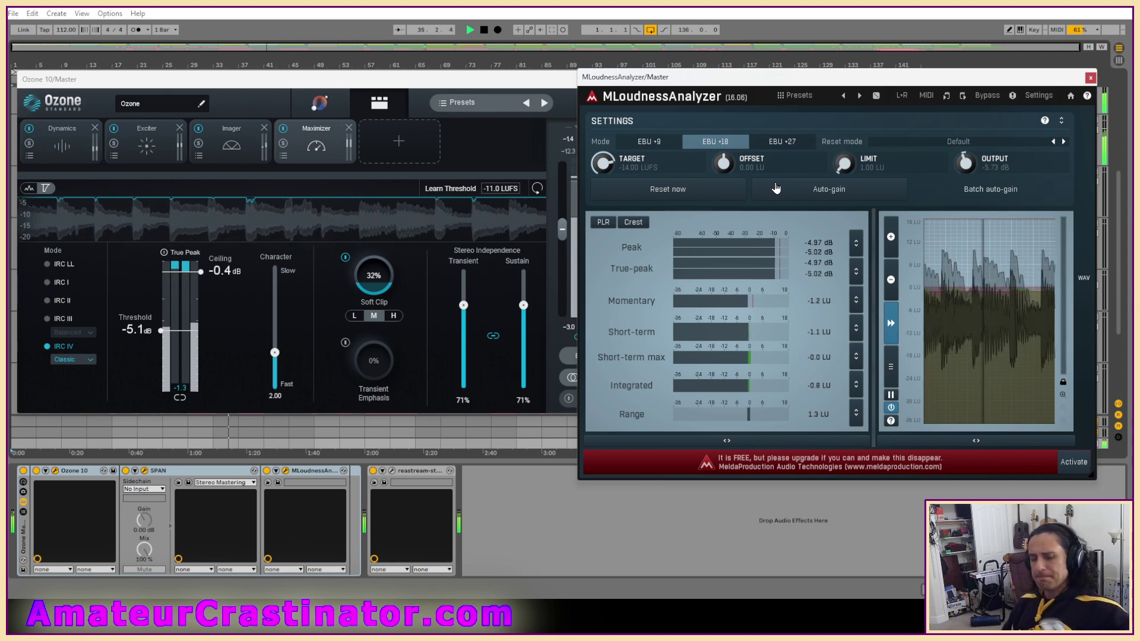
Show the SPAN spectrum and examine the settings of bands 3 and 1 in Ozone's Dynamics module
click(144, 471)
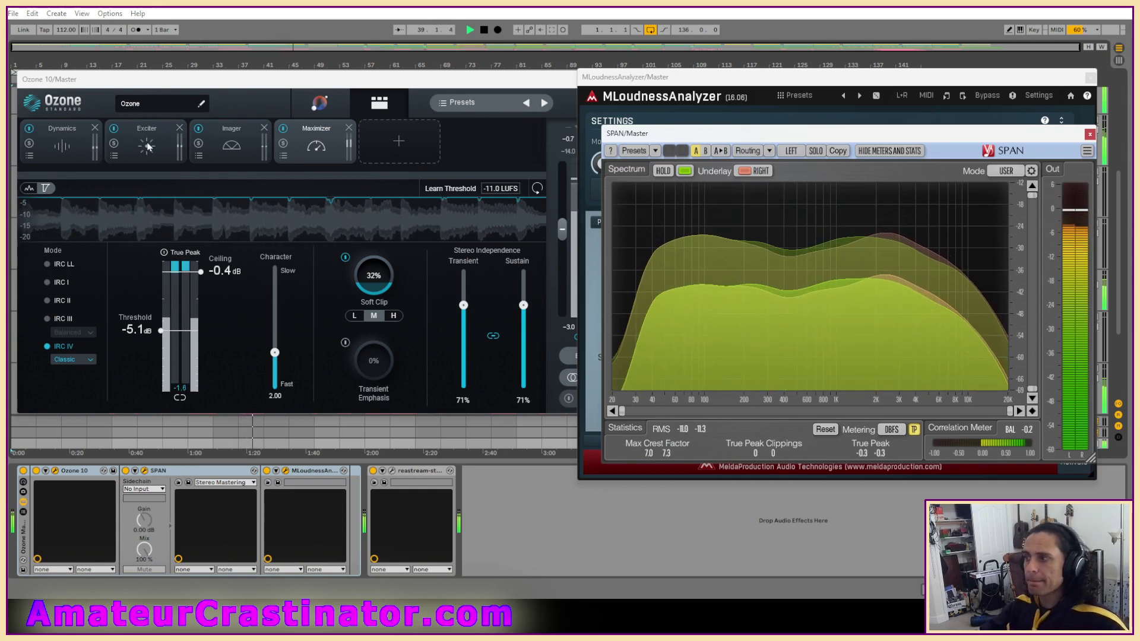
click(67, 143)
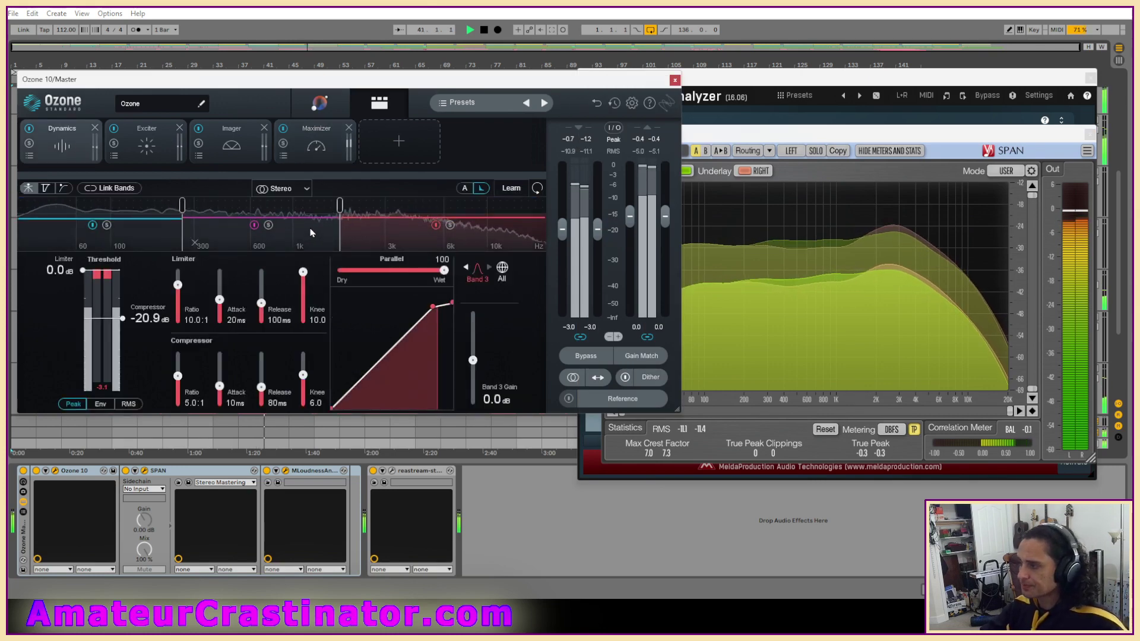
click(311, 230)
click(146, 229)
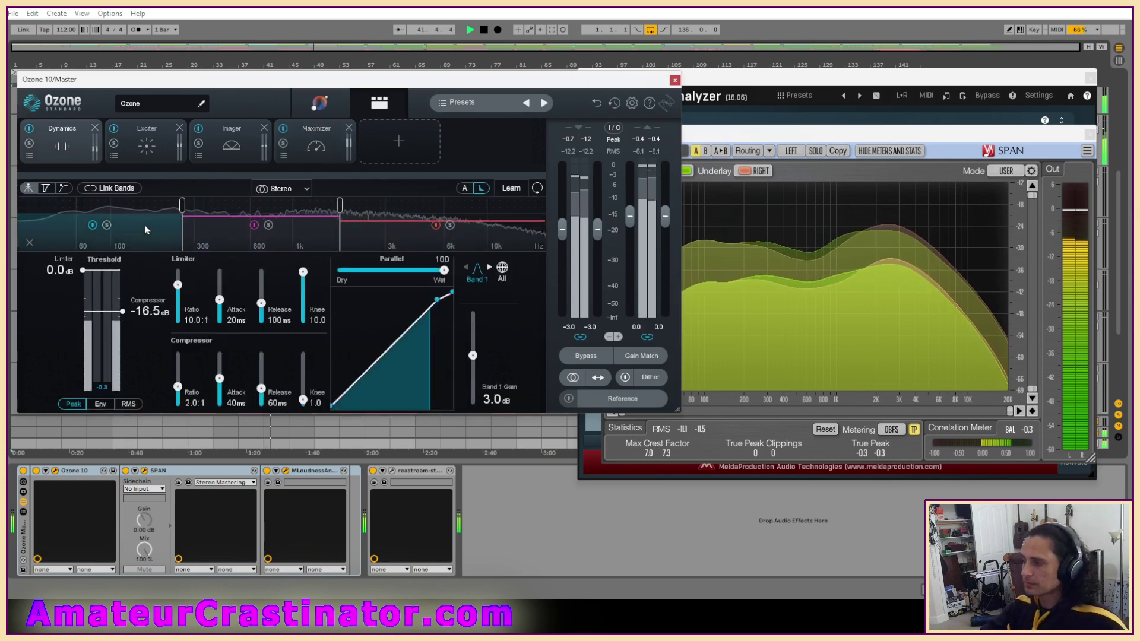
Try Band 2 Gain values from 1.8 to 2.3 dB in Ozone's Dynamics module, and return it to 2.0 dB
click(219, 229)
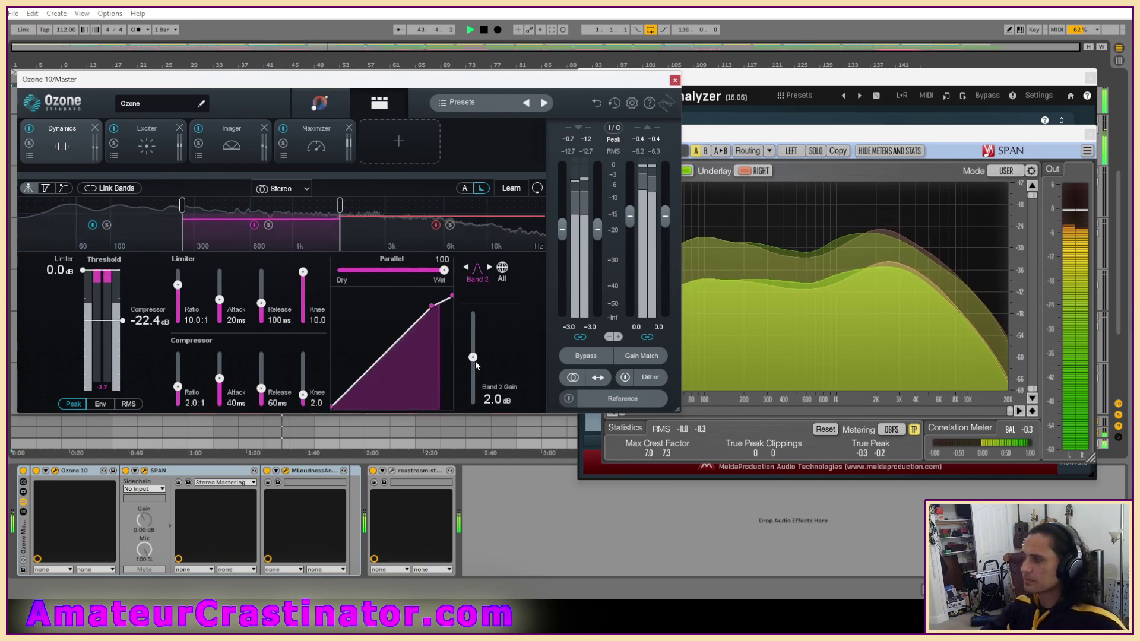
scroll(472, 362, down, 2)
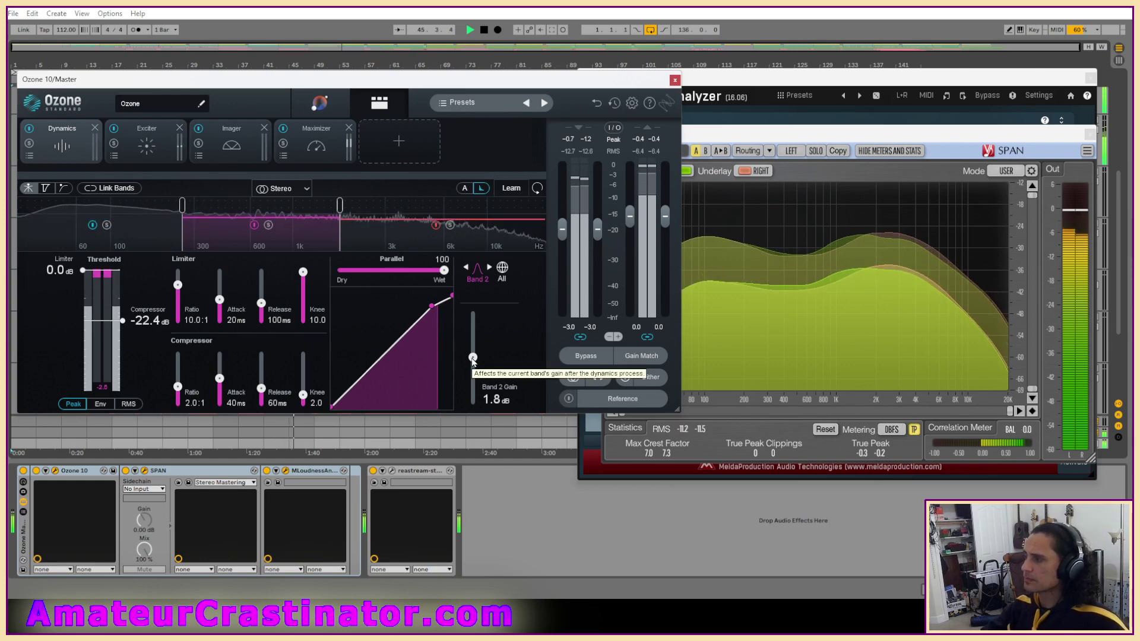
scroll(473, 360, up, 2)
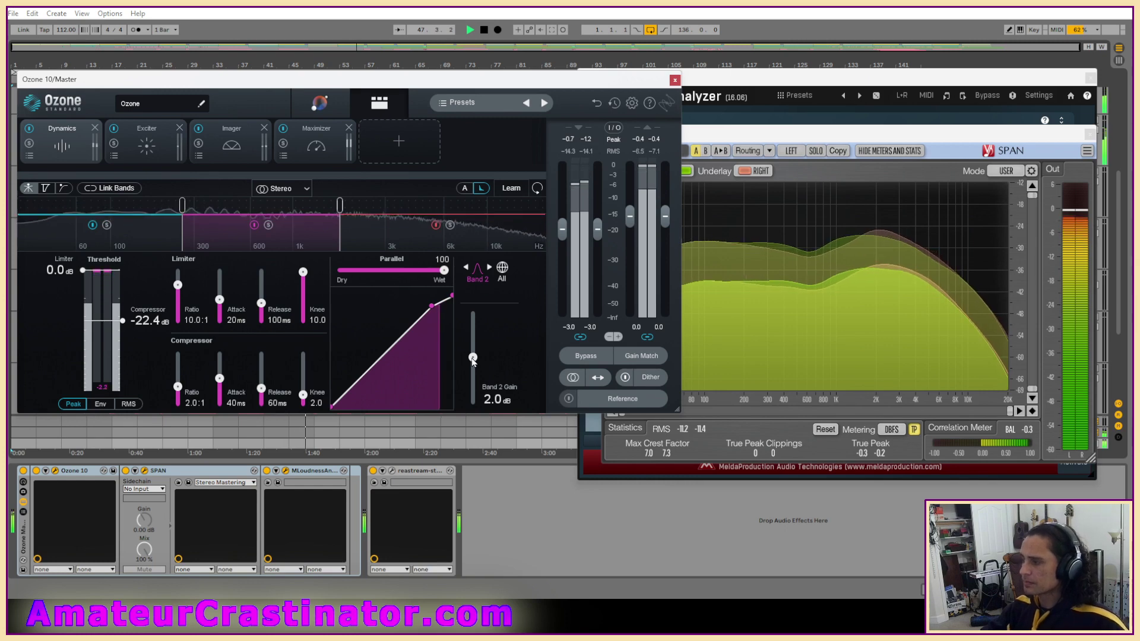
scroll(473, 360, up, 2)
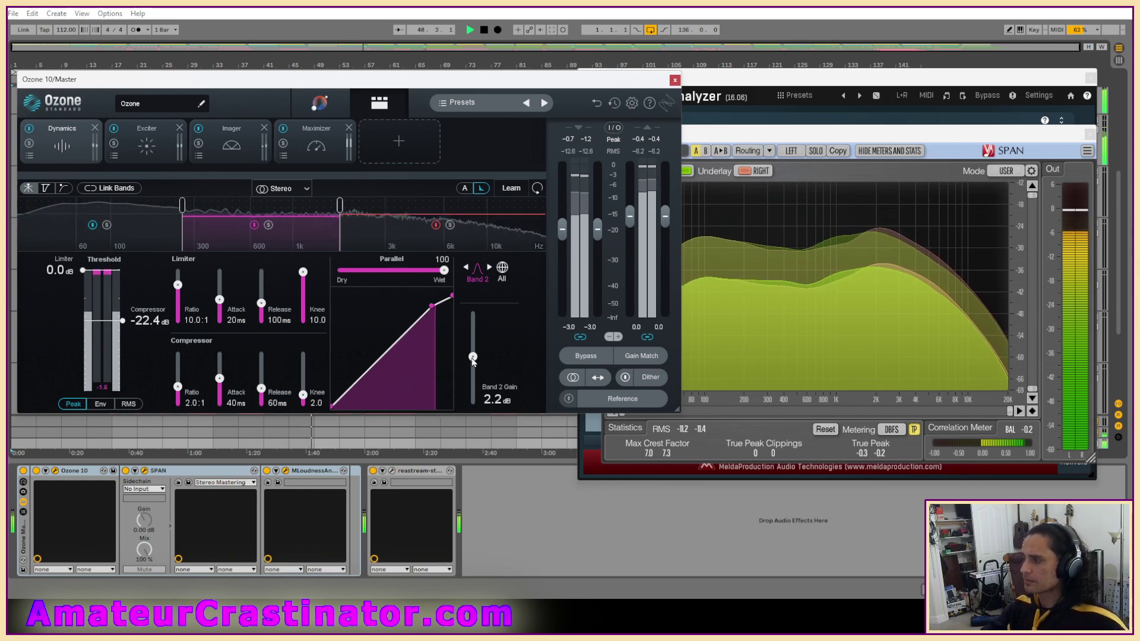
scroll(473, 360, up, 1)
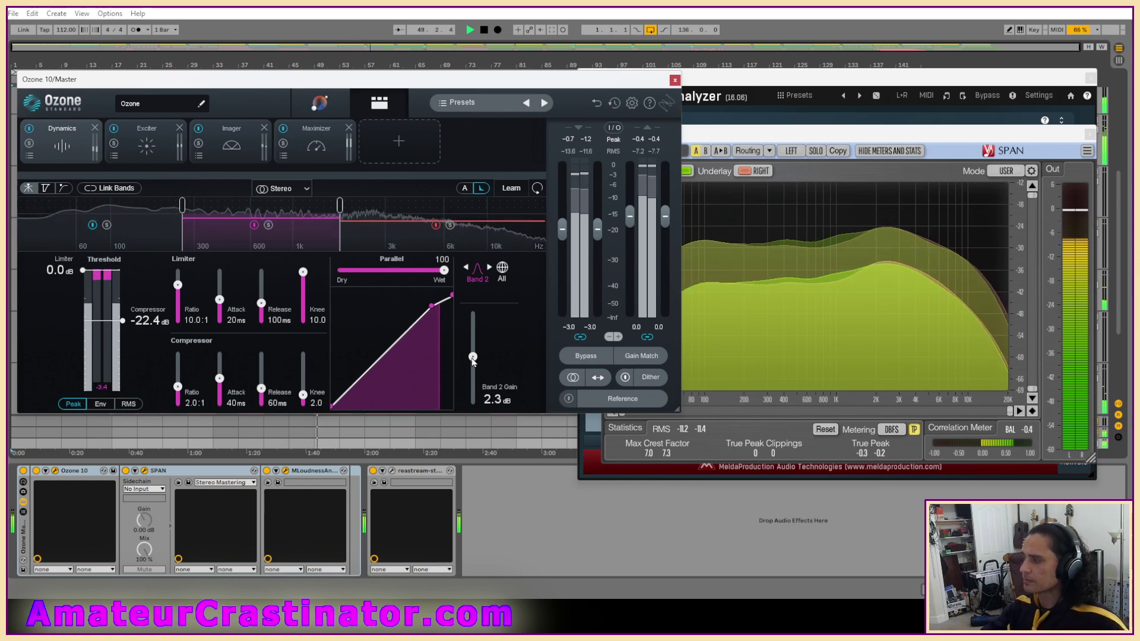
scroll(473, 360, down, 1)
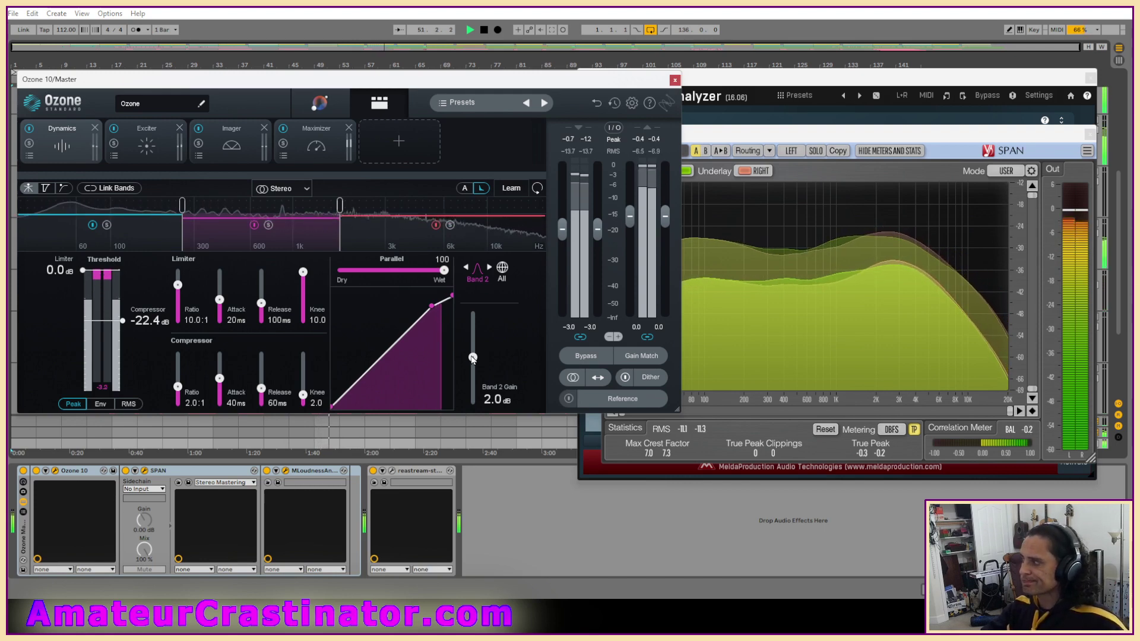
Select band 3 in Ozone's Dynamics, close SPAN, and restart the MLoudnessAnalyzer measurement with a newly matched gain
click(362, 231)
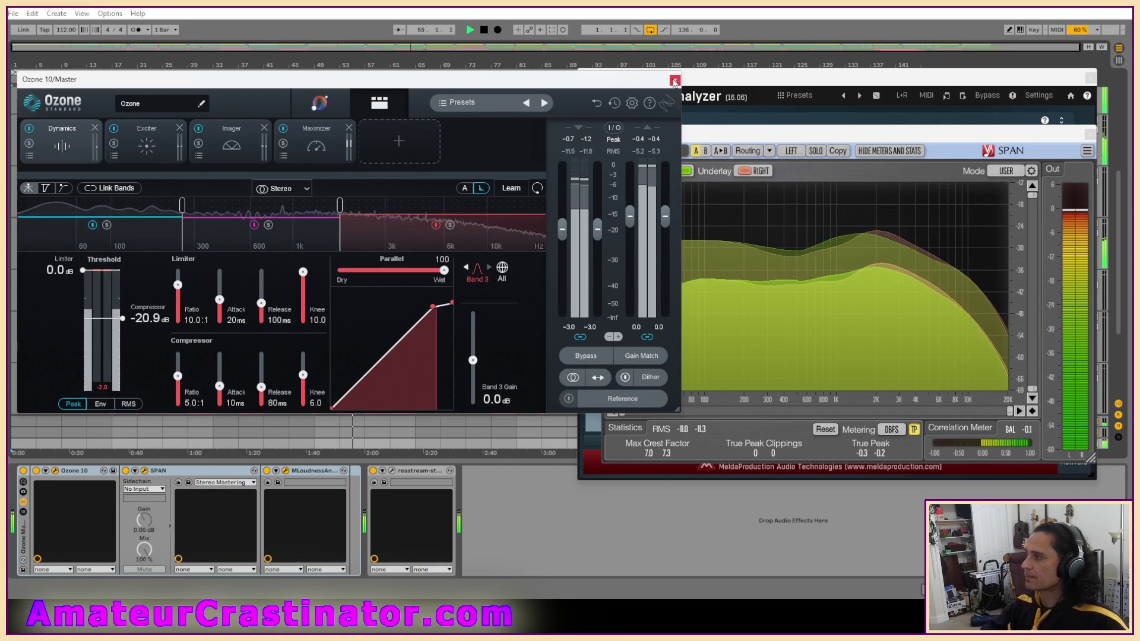
click(1089, 134)
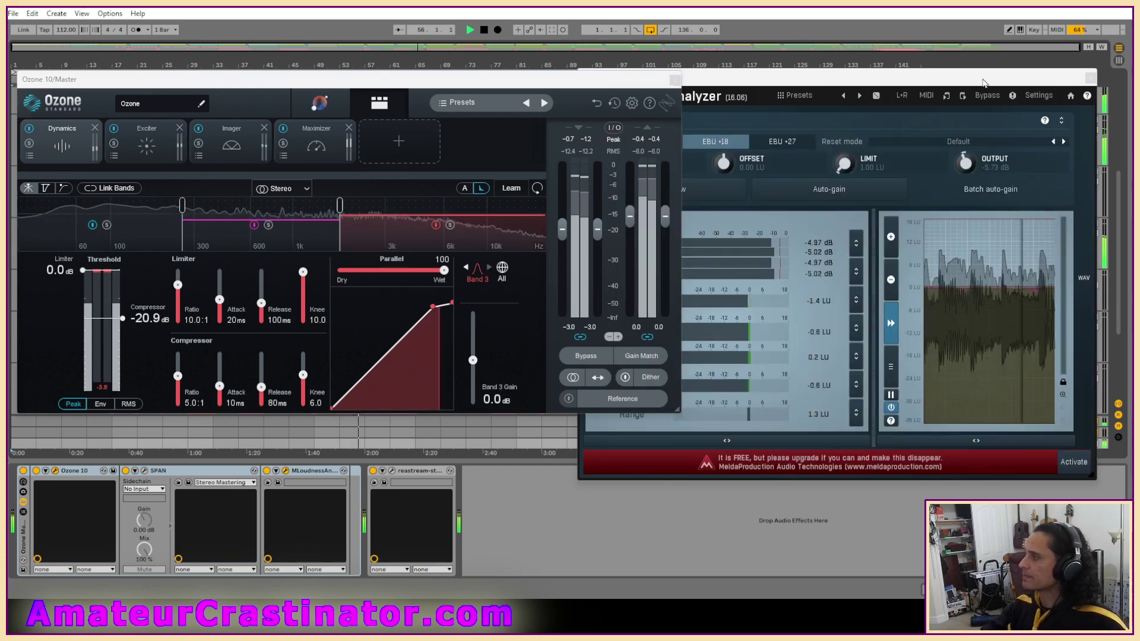
click(688, 174)
click(691, 188)
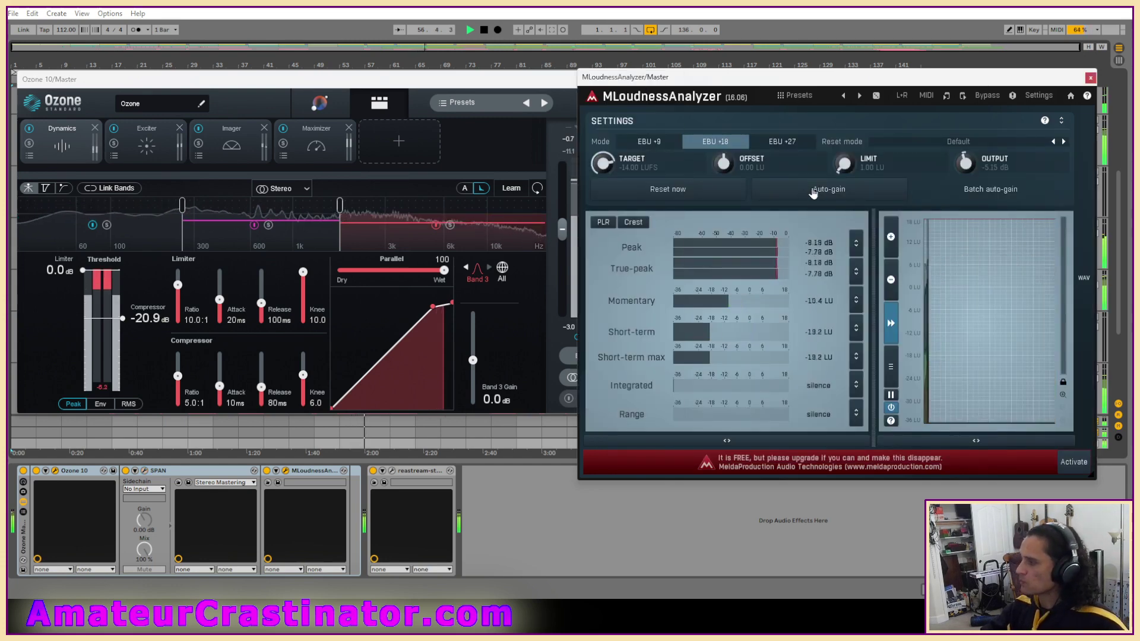
Reapply auto-gain in MLoudnessAnalyzer around a check of Ozone's Maximizer module, and close both plugin windows
click(781, 193)
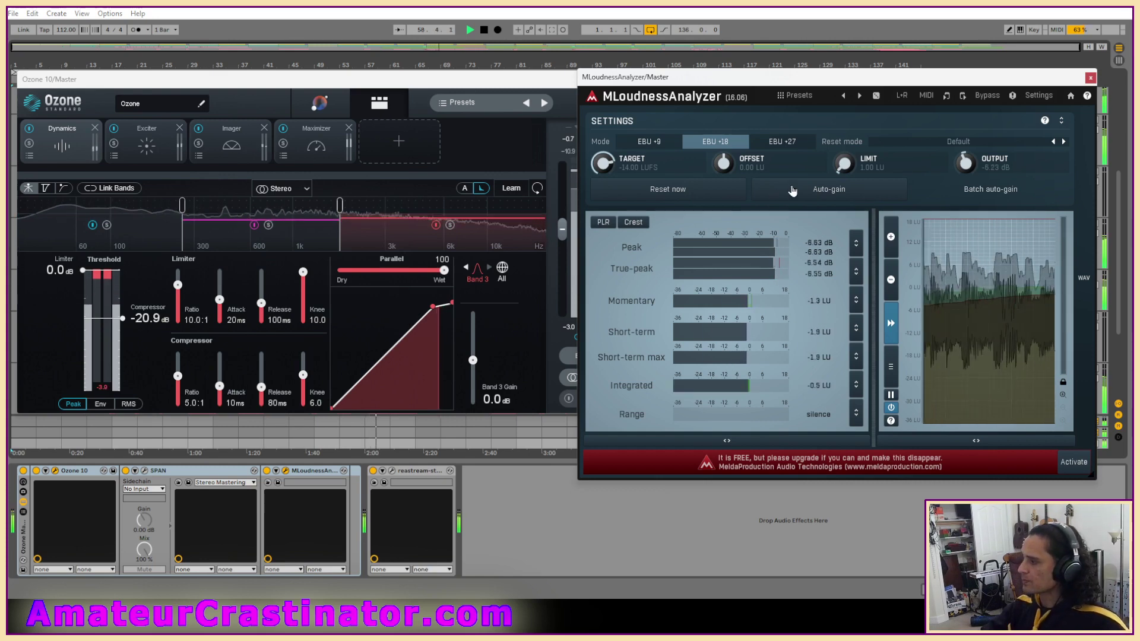
click(793, 190)
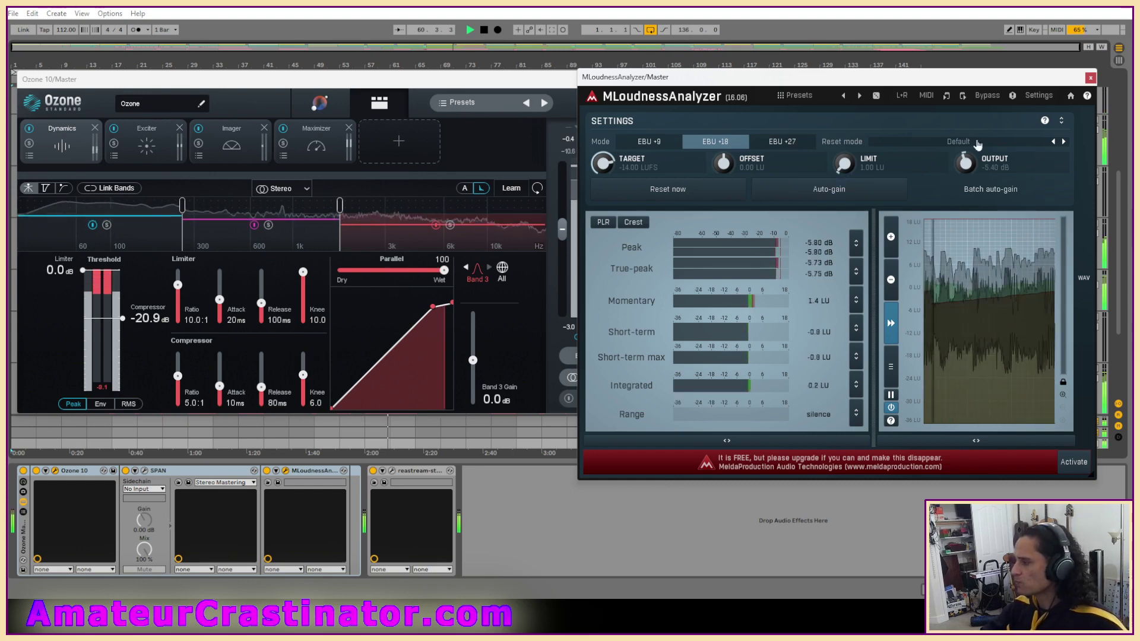
click(468, 79)
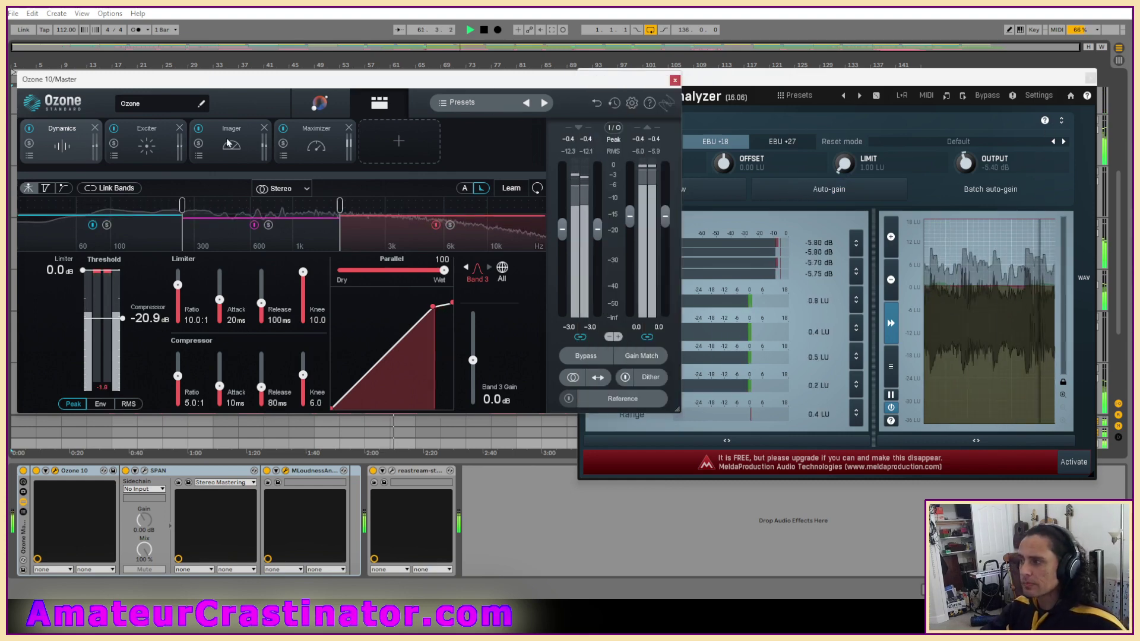
click(308, 136)
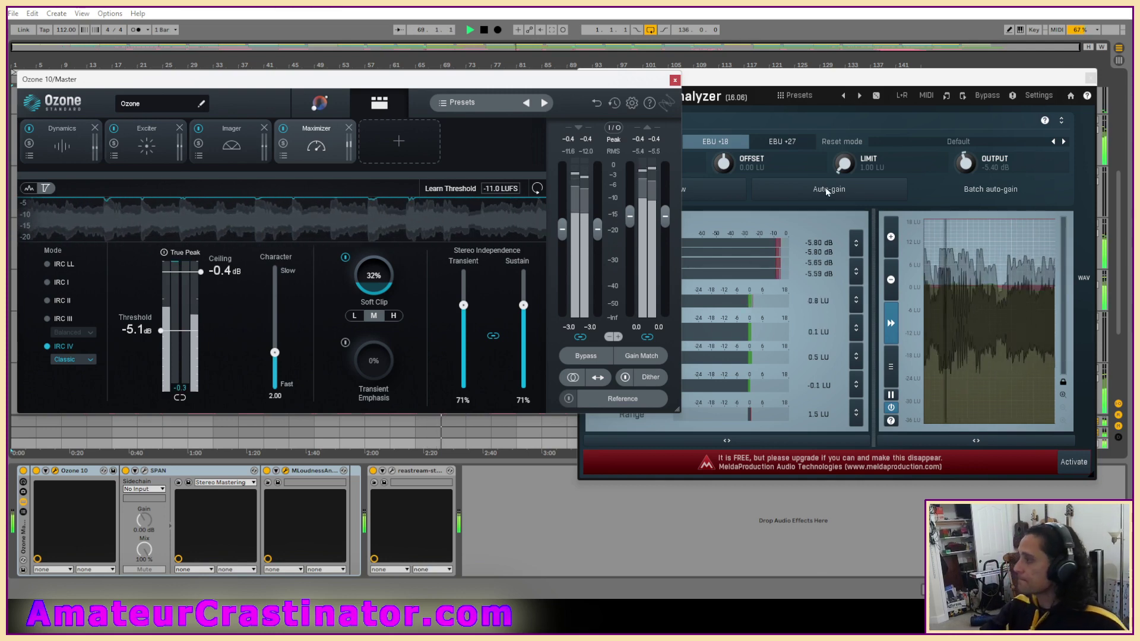
click(751, 212)
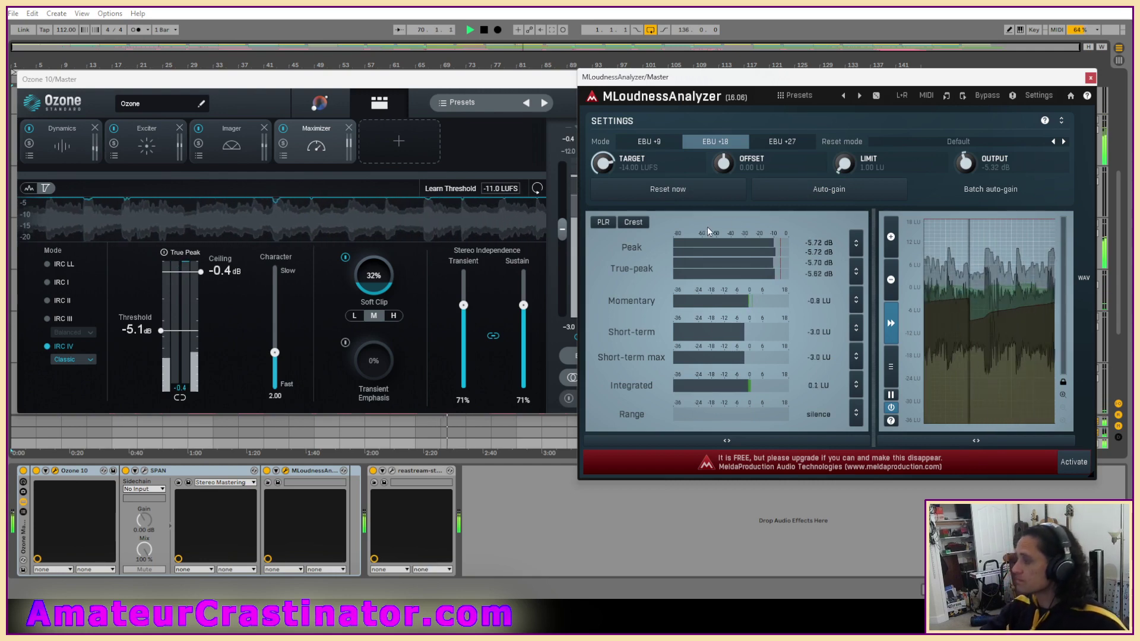
click(689, 193)
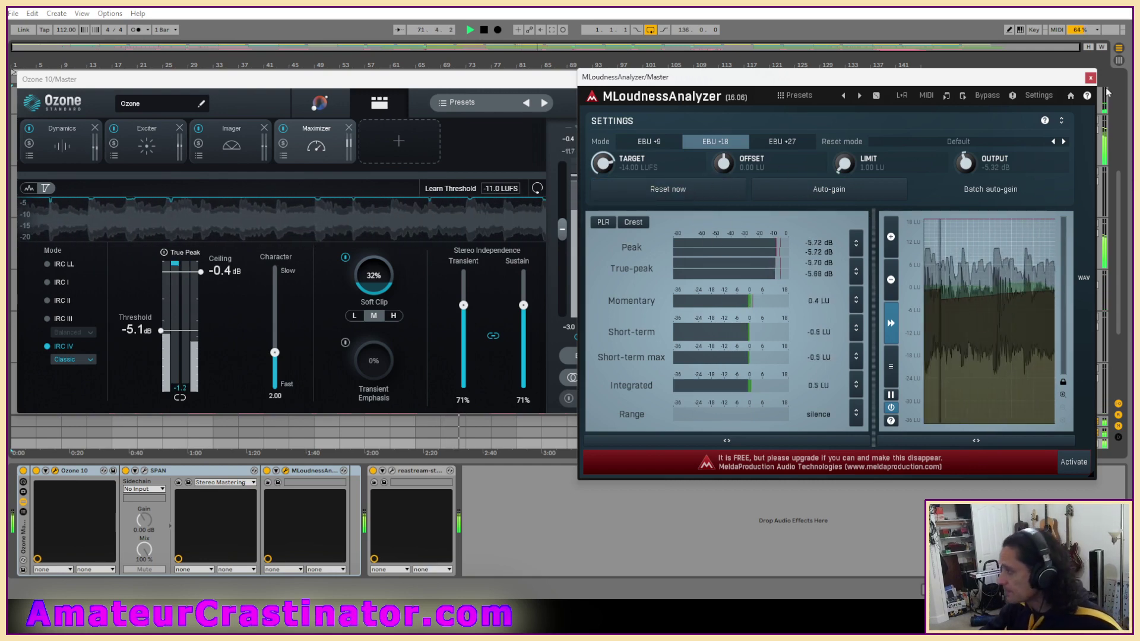
click(1091, 78)
click(675, 79)
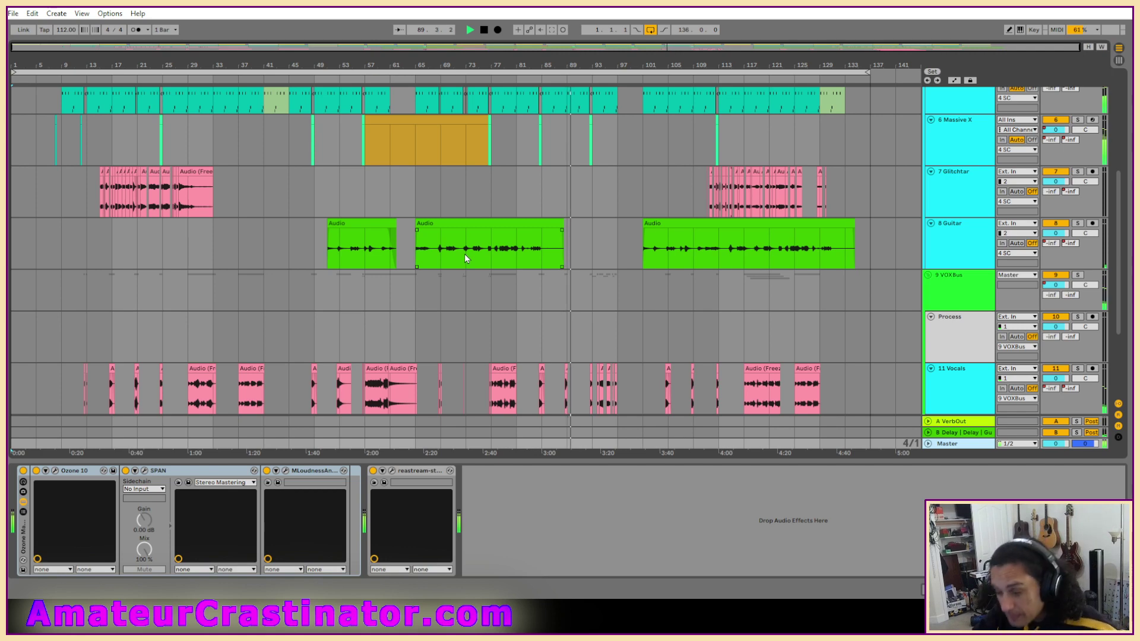
Review the arrangement's tracks, from the kit to the vocals, while the song plays to its end, and stop playback
scroll(647, 266, down, 2)
scroll(653, 270, down, 2)
scroll(649, 276, up, 8)
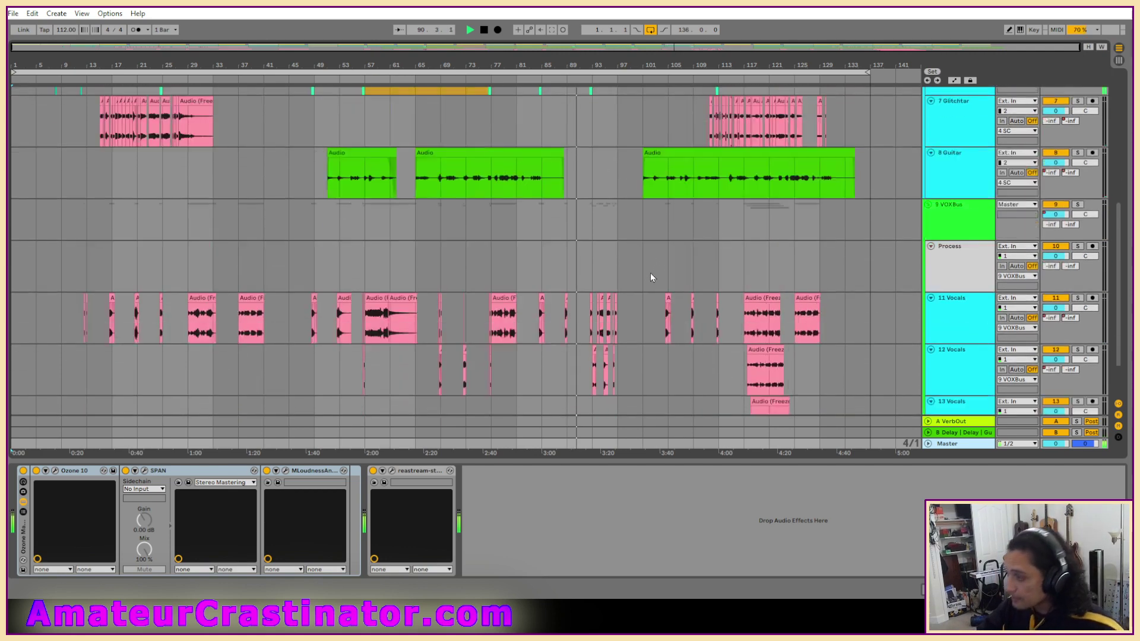
scroll(637, 272, up, 3)
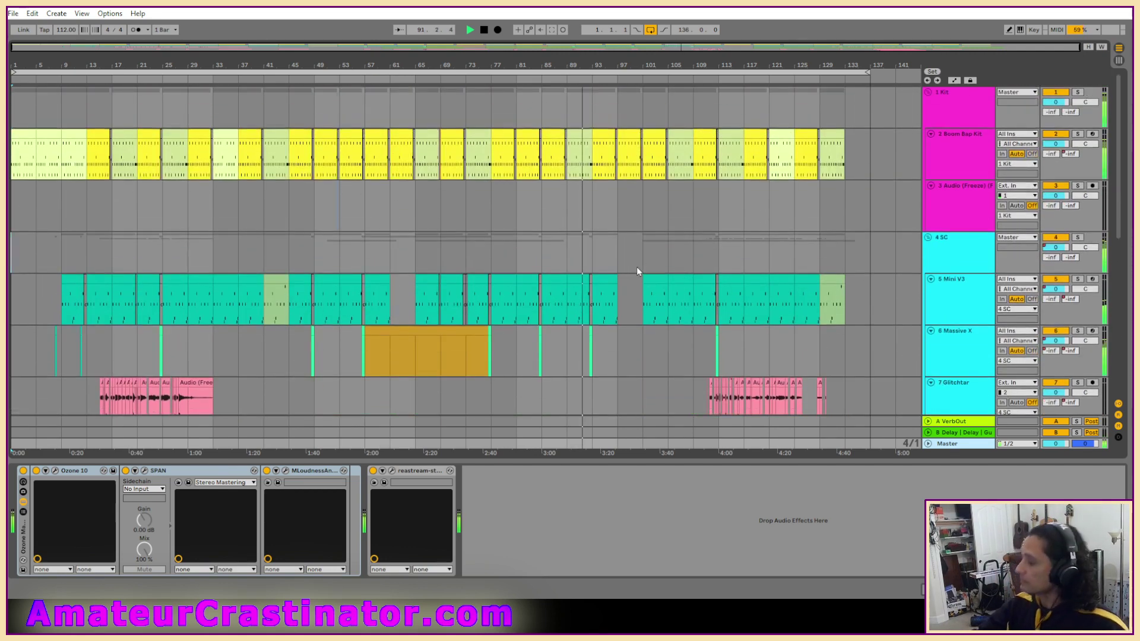
scroll(639, 261, down, 7)
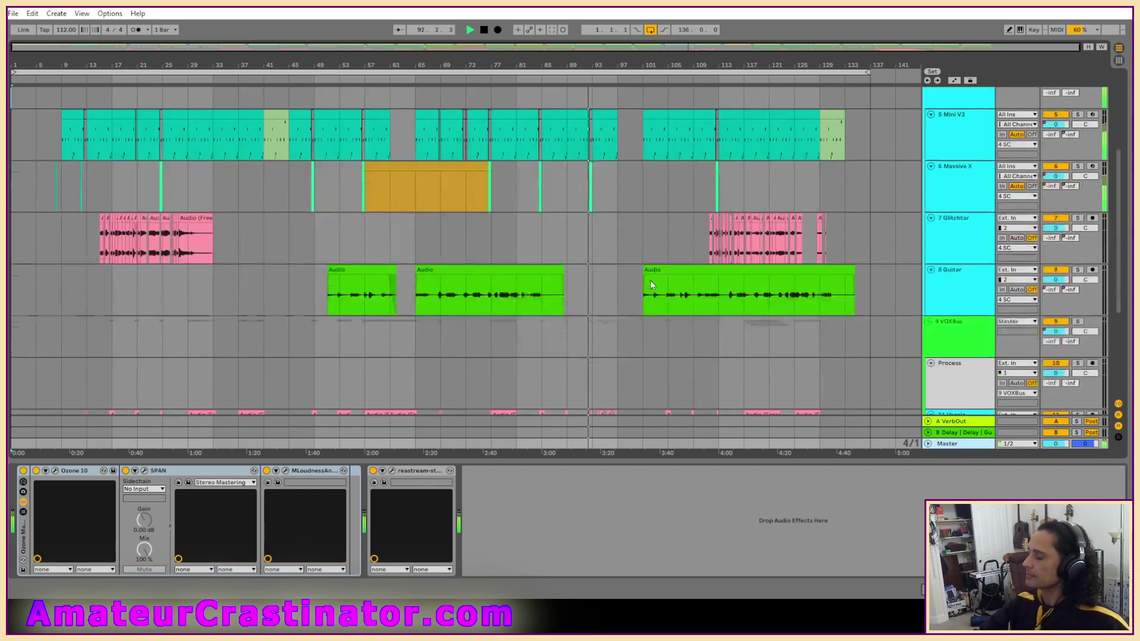
scroll(629, 254, down, 7)
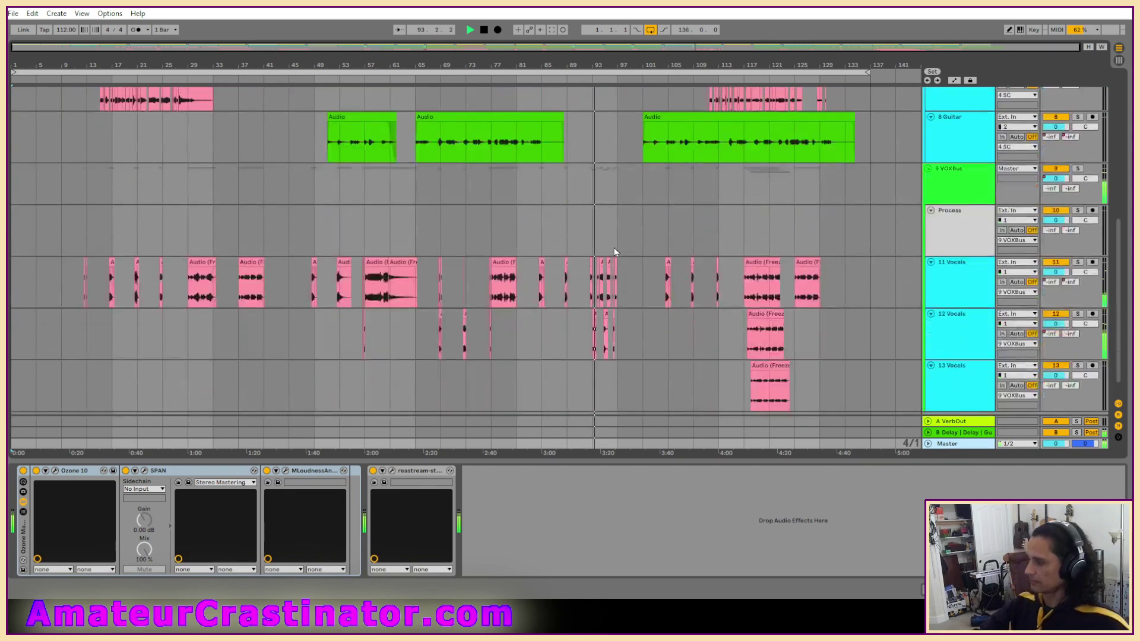
scroll(665, 265, up, 4)
scroll(658, 263, down, 4)
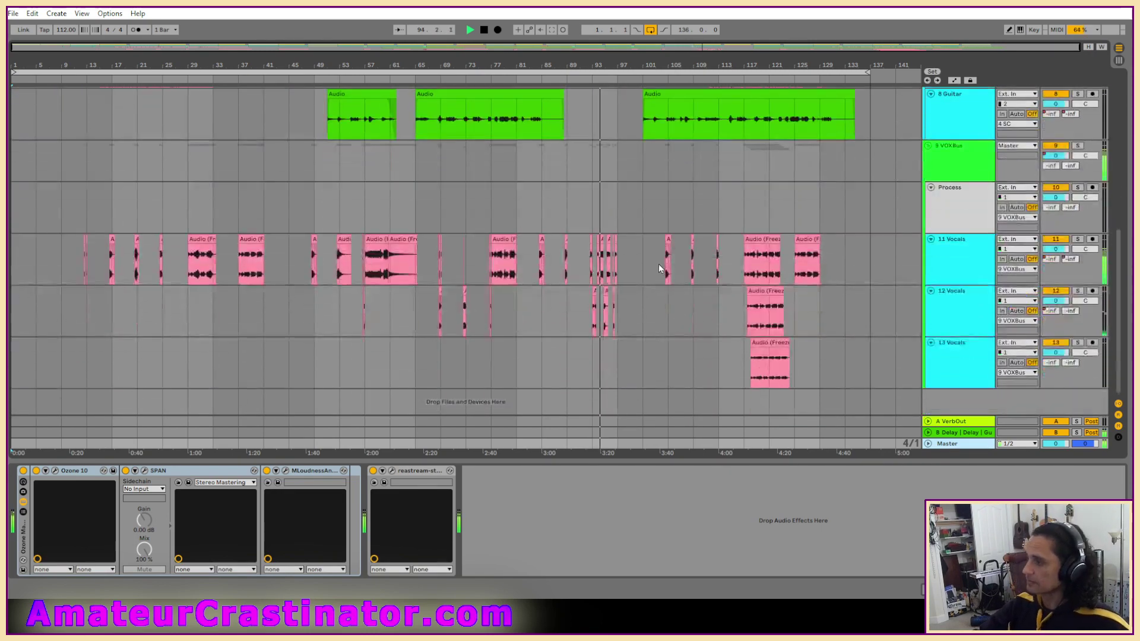
scroll(652, 243, up, 4)
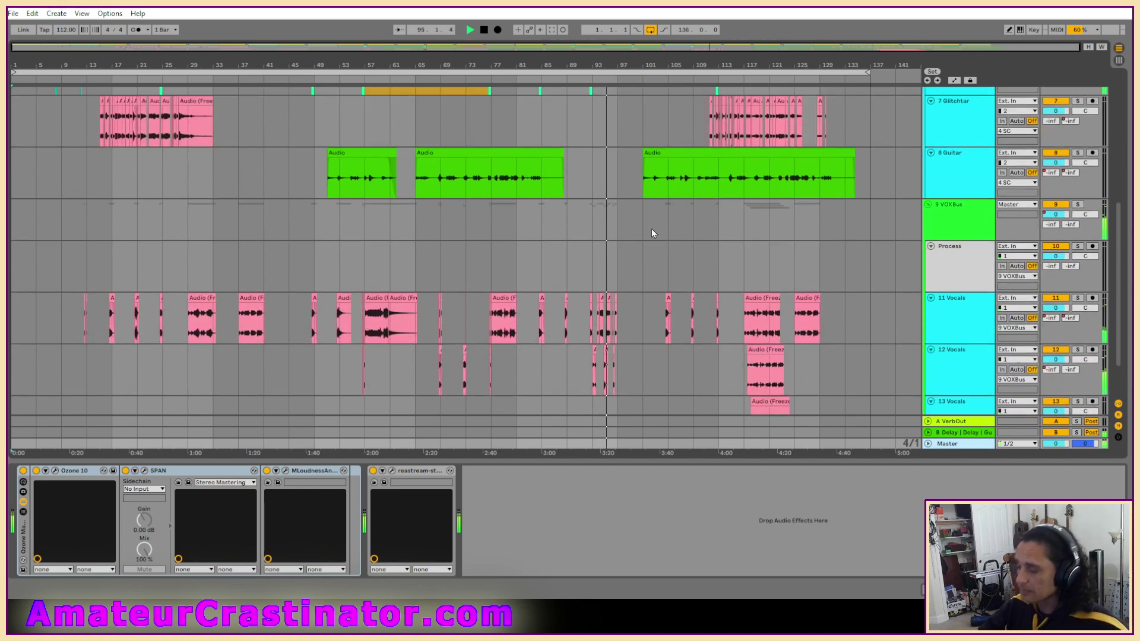
scroll(651, 261, down, 4)
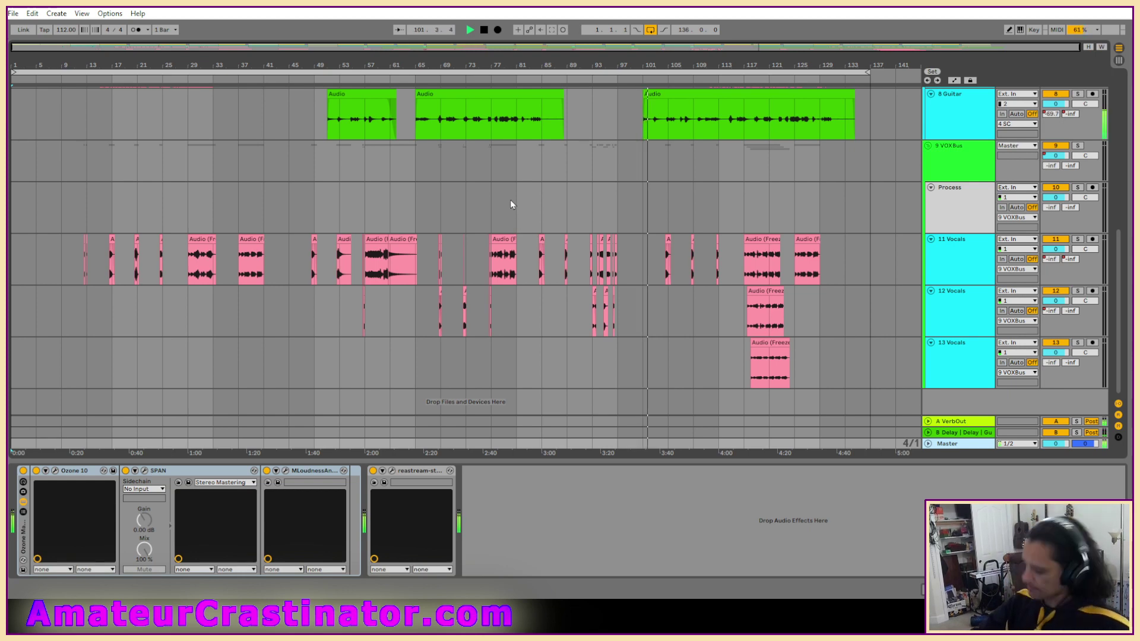
scroll(512, 200, up, 3)
scroll(534, 203, up, 3)
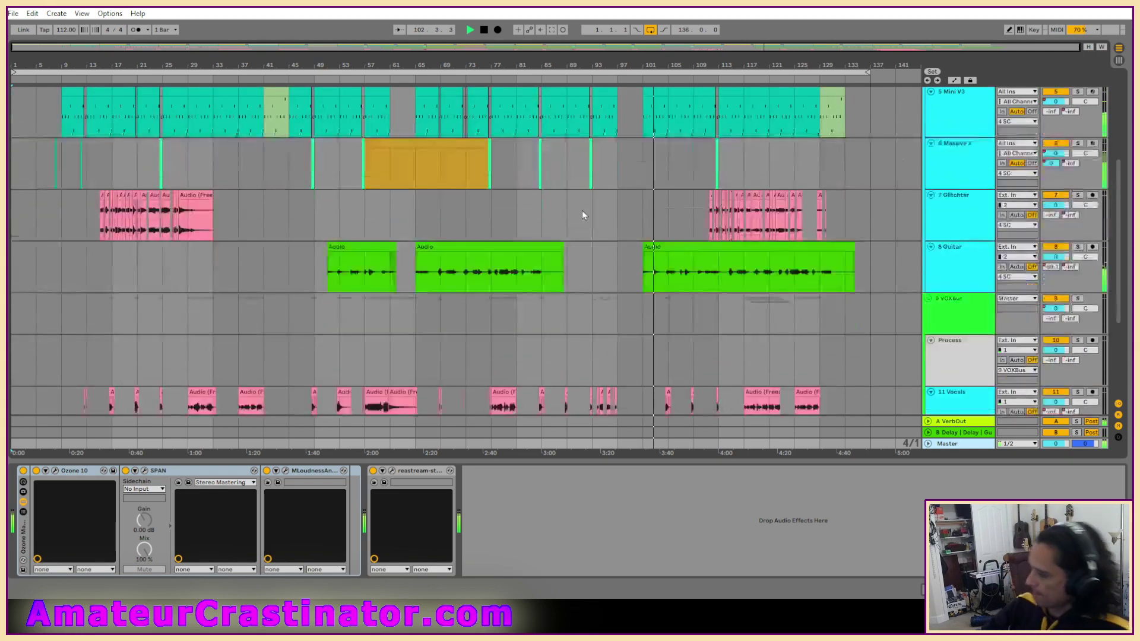
scroll(582, 210, down, 6)
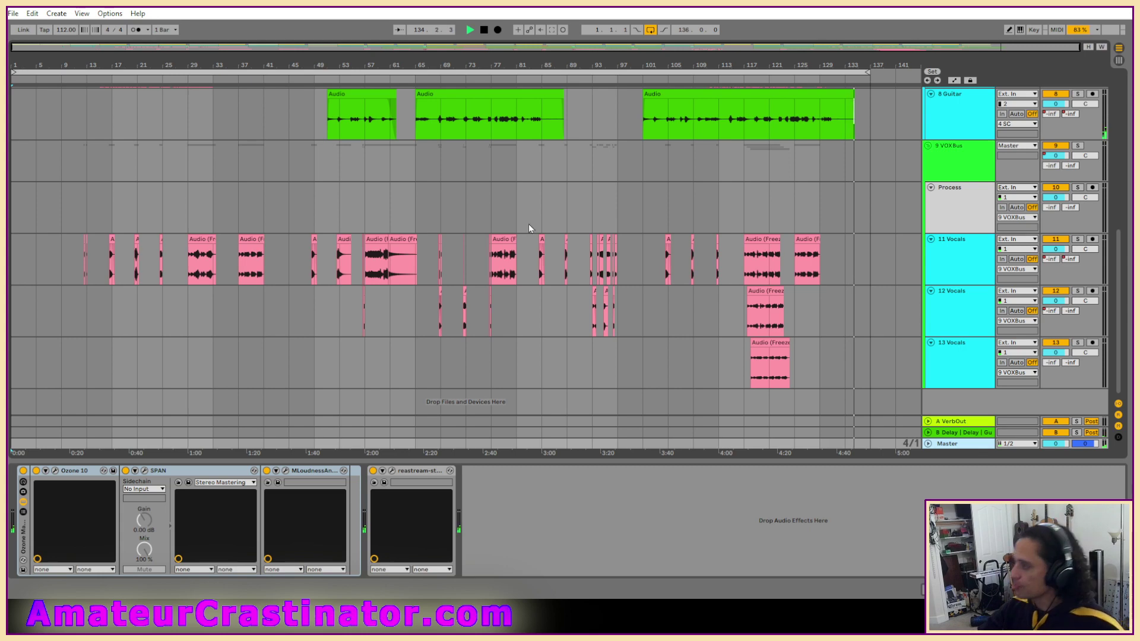
key(space)
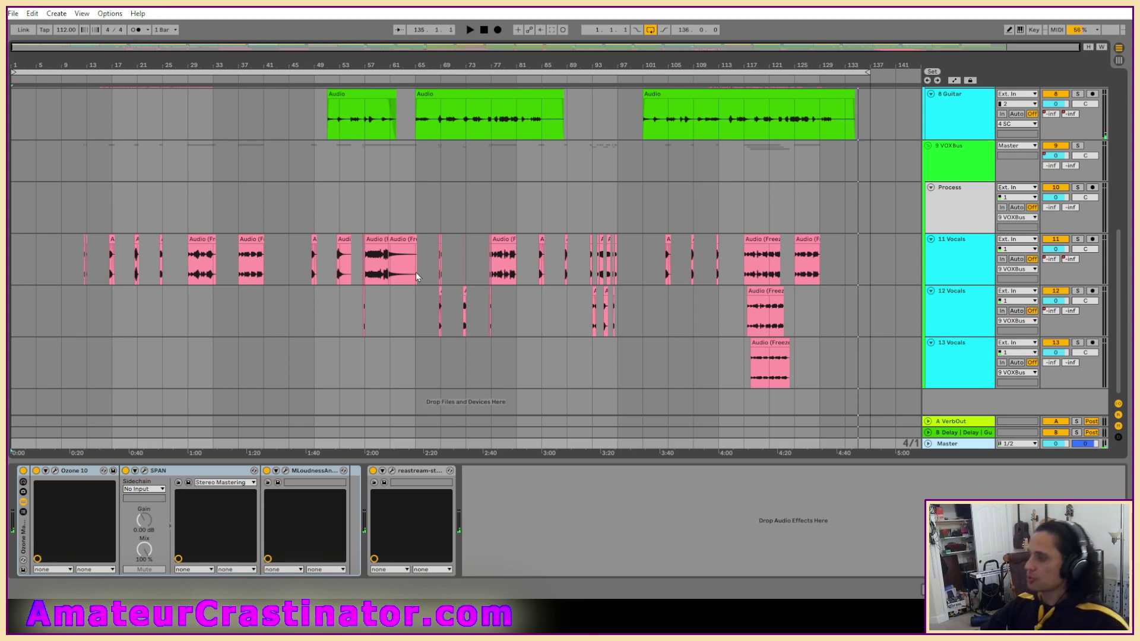
Move the two short vocal clips between bars 12.3 and 13 from the 11 Vocals track to the Process track
click(416, 208)
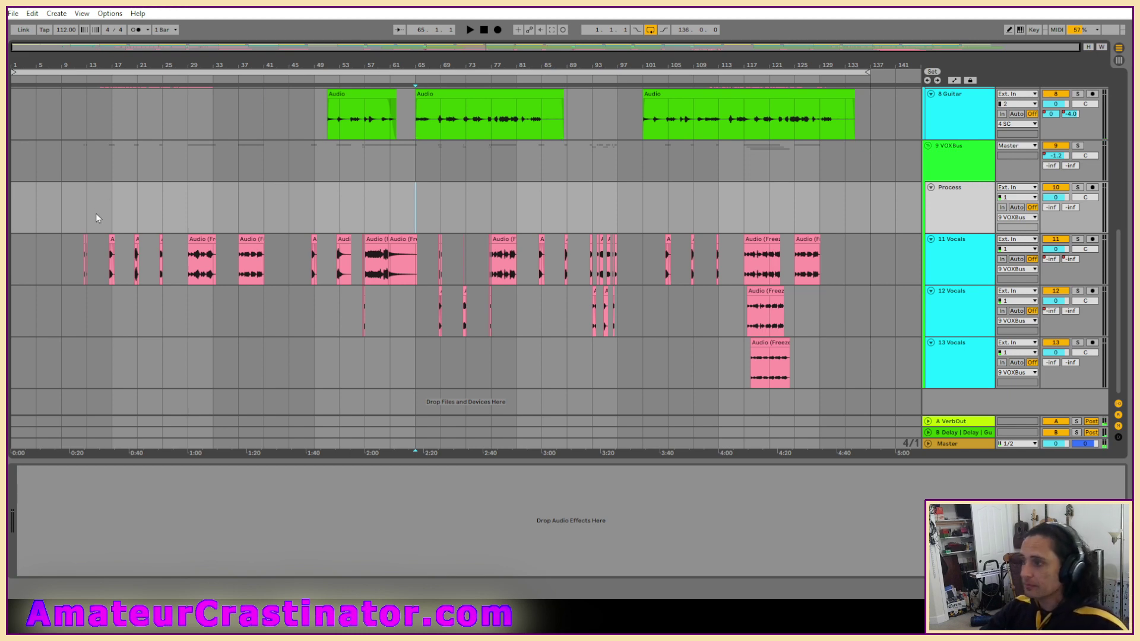
scroll(65, 226, up, 3)
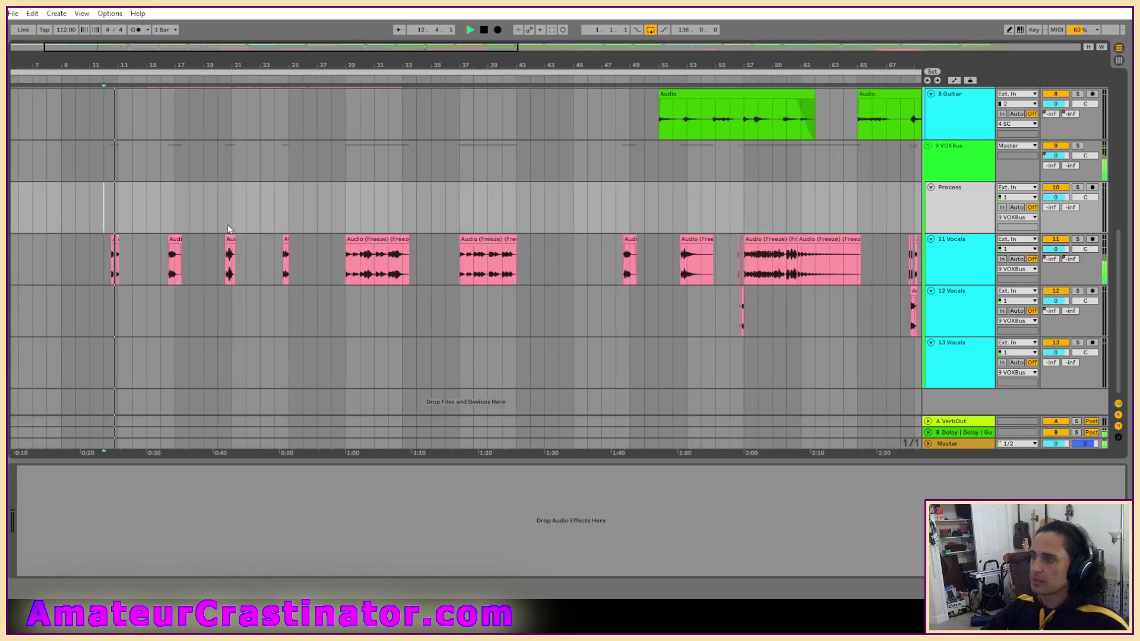
scroll(71, 261, up, 5)
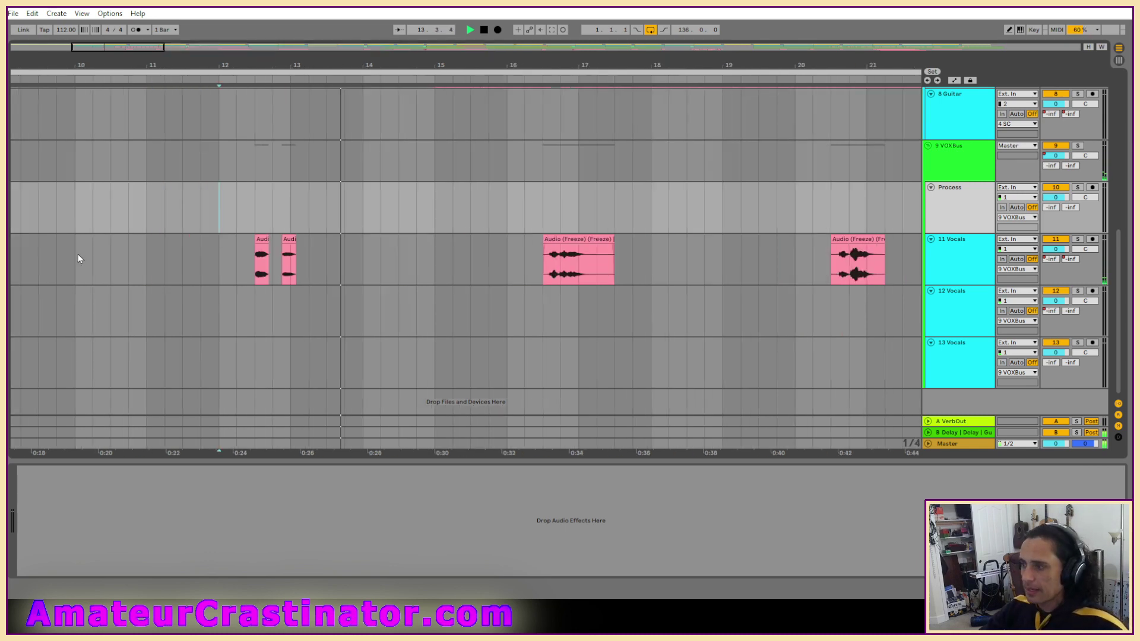
key(space)
click(297, 240)
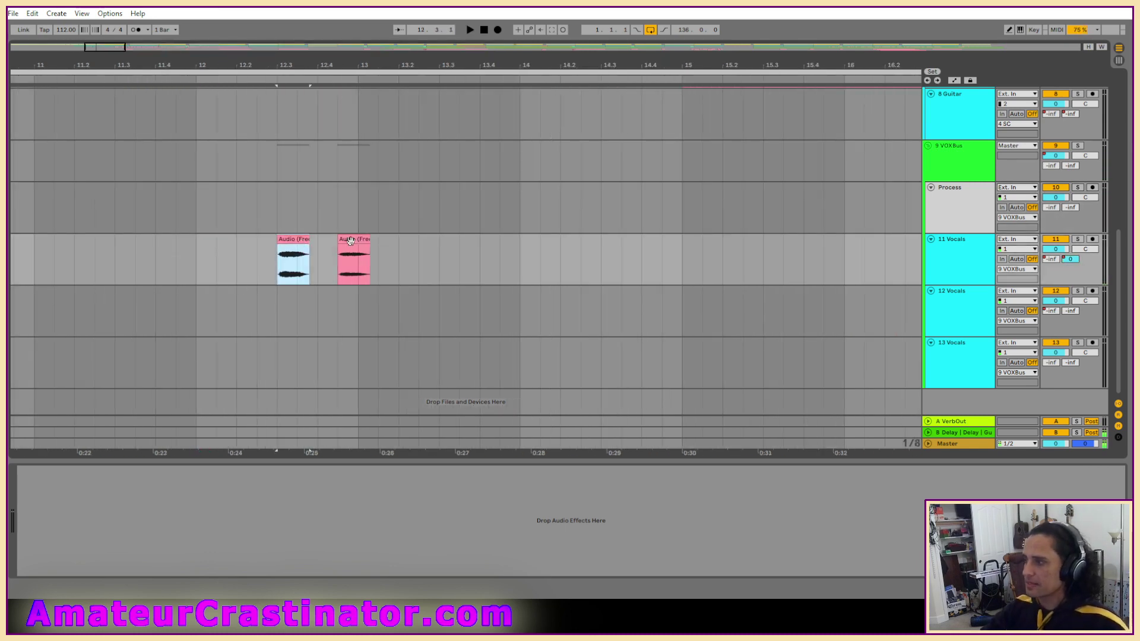
shift+click(353, 239)
drag(352, 239, 355, 218)
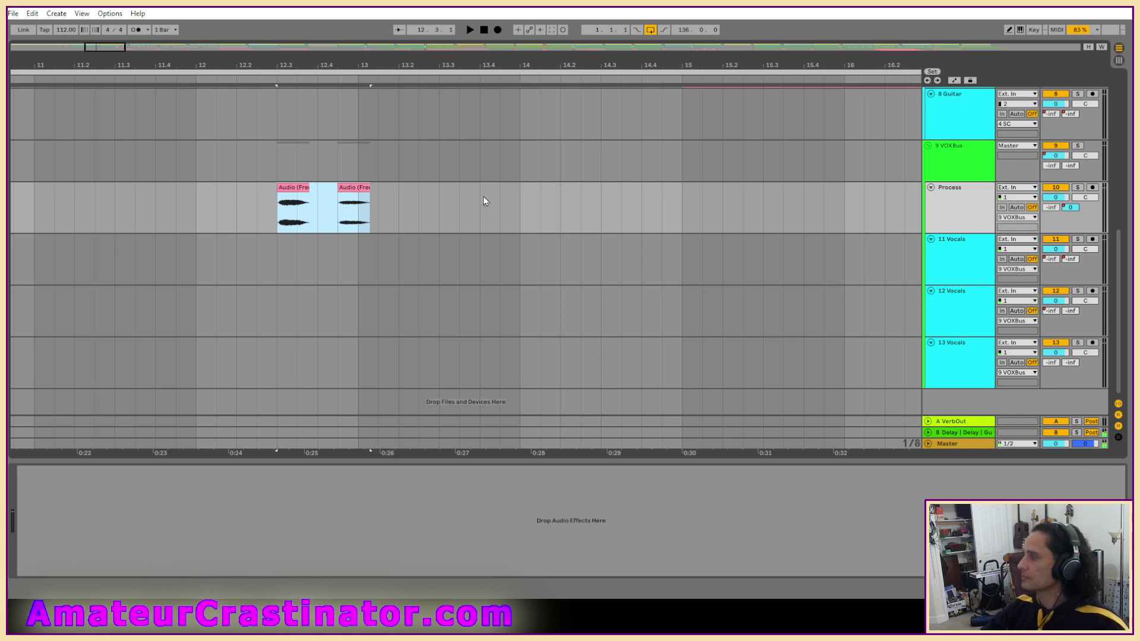
Solo the Process track with the B Delay return muted, and add an EQ Eight to the track
key(s)
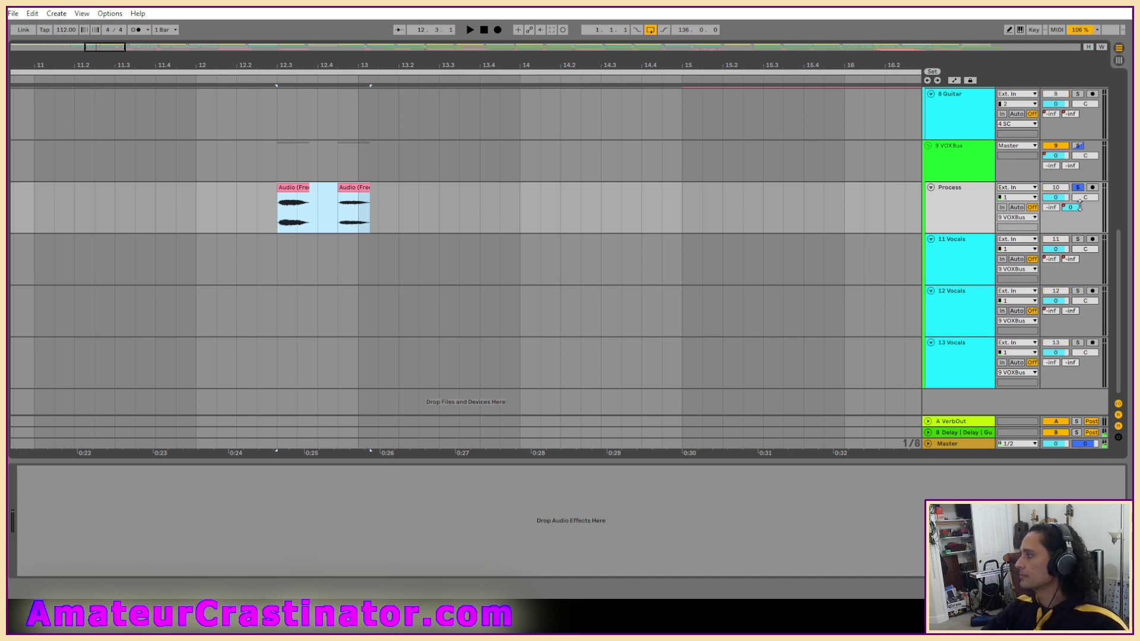
click(1056, 433)
click(949, 211)
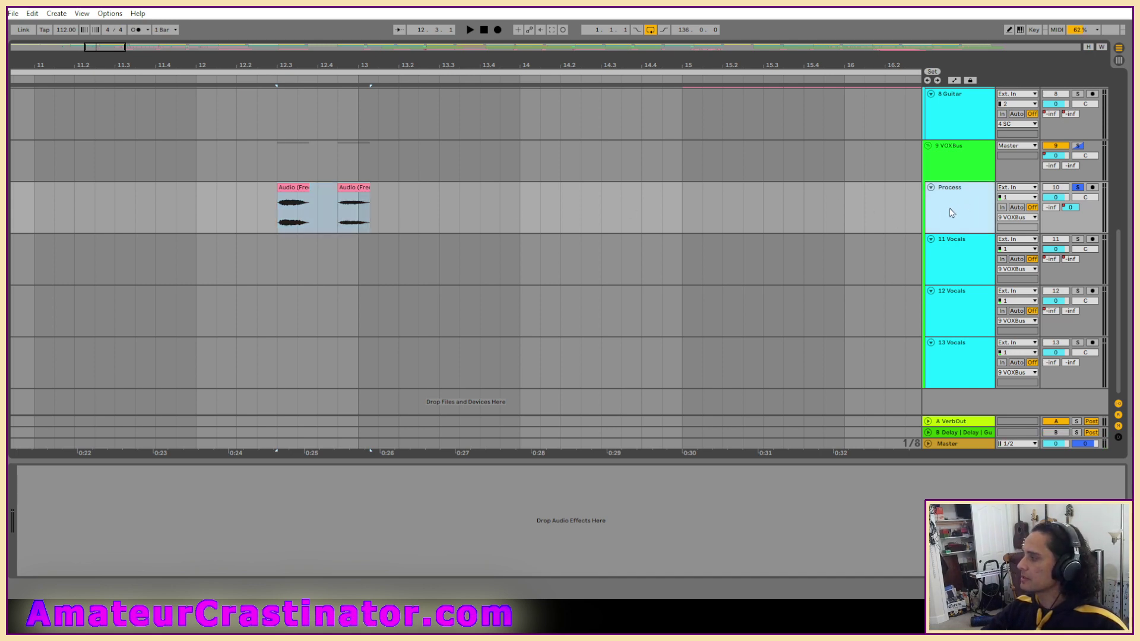
key(space)
key(space)
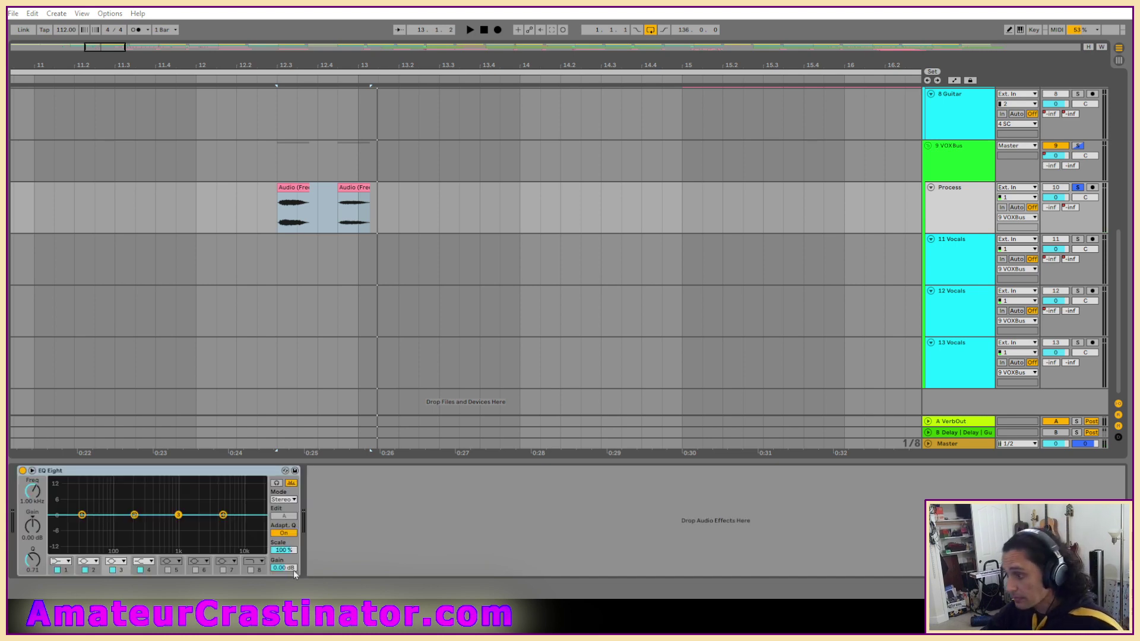
key(space)
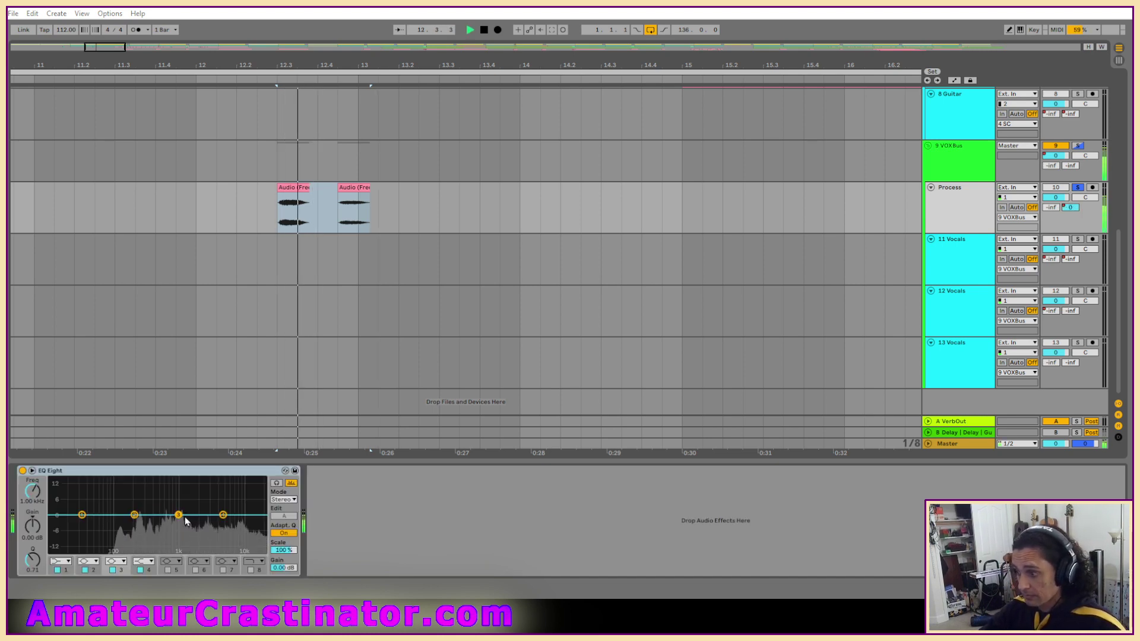
Cut EQ Eight's band 3 by 11.5 dB at 2.84 kHz and audition the clips from bar 12 without solo
drag(178, 515, 207, 542)
key(space)
key(space)
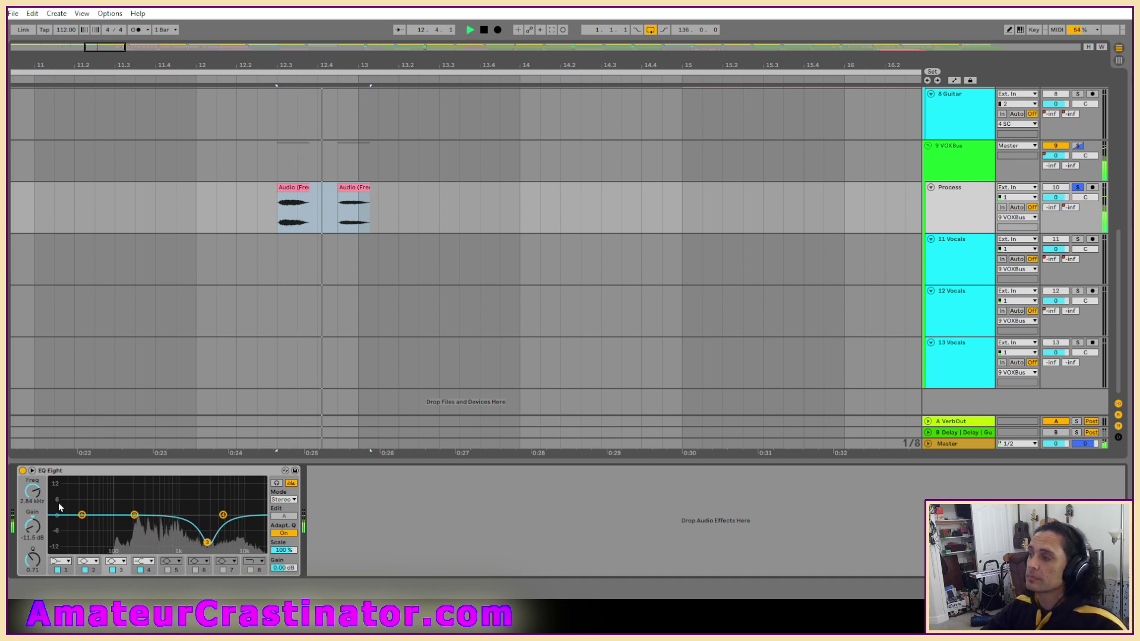
click(201, 211)
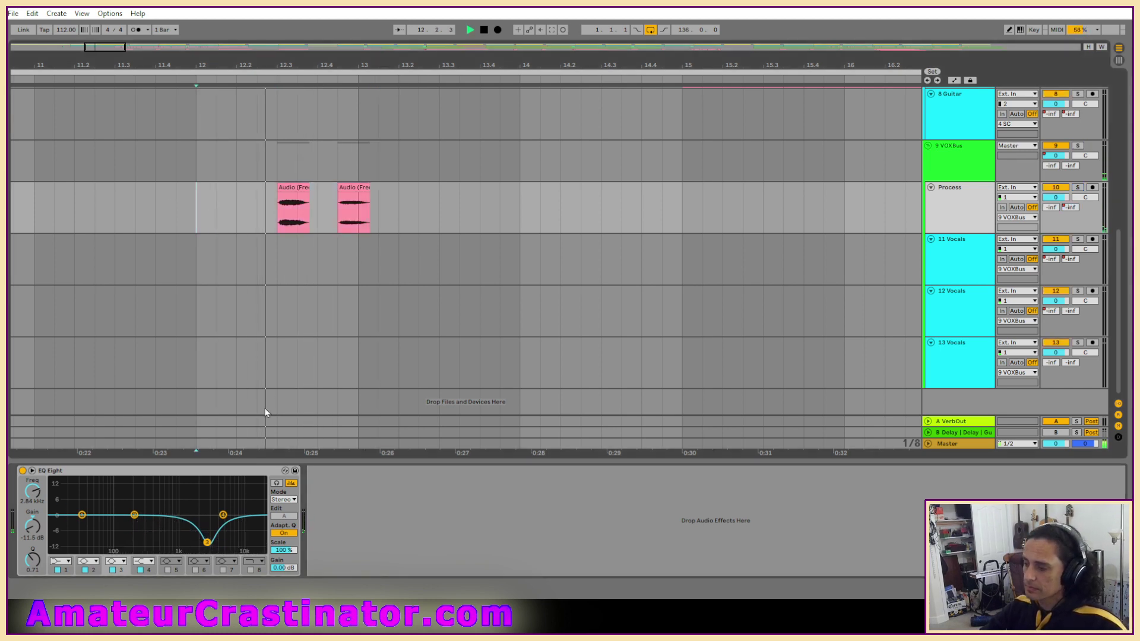
Try boosting EQ Eight's band 2 by 10.8 dB at 1.29 kHz and audition it on the first clip
click(134, 515)
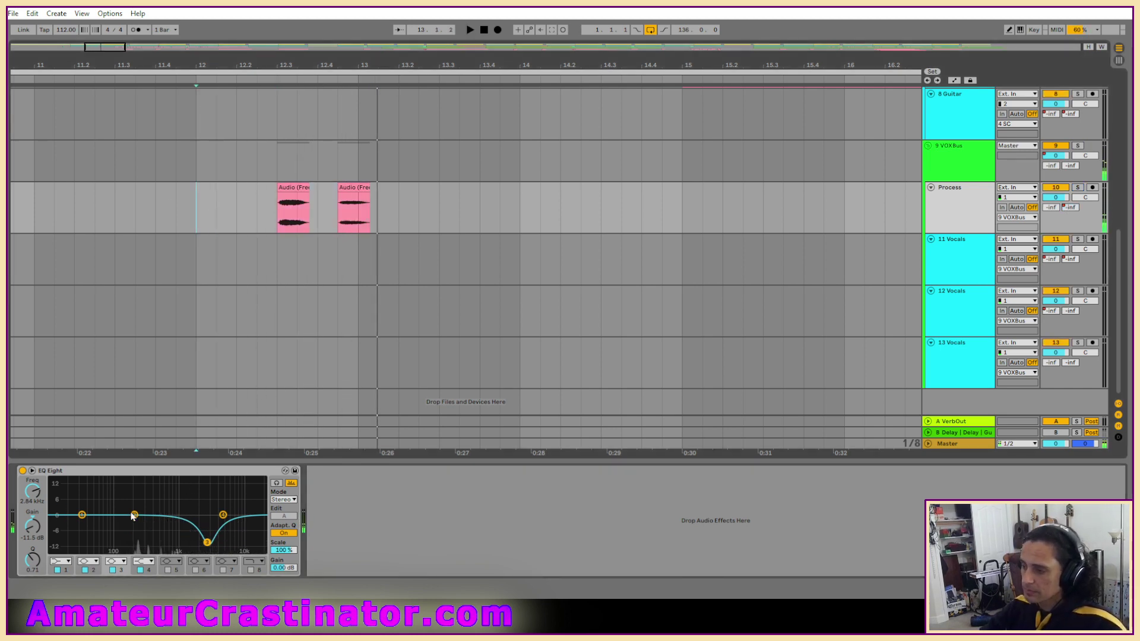
drag(154, 515, 186, 490)
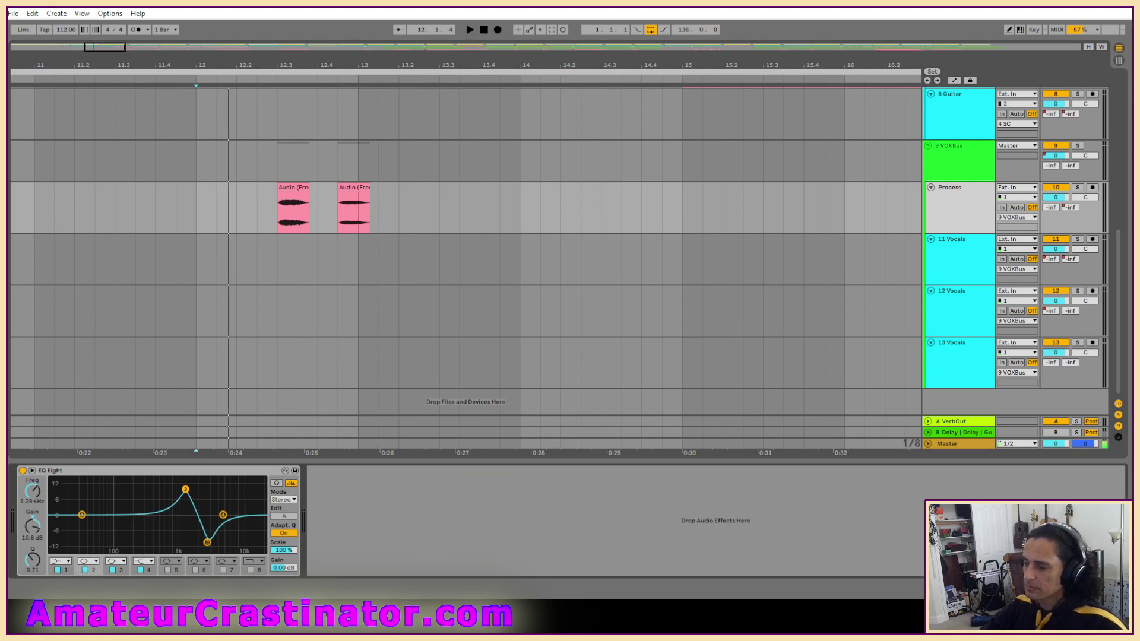
click(289, 186)
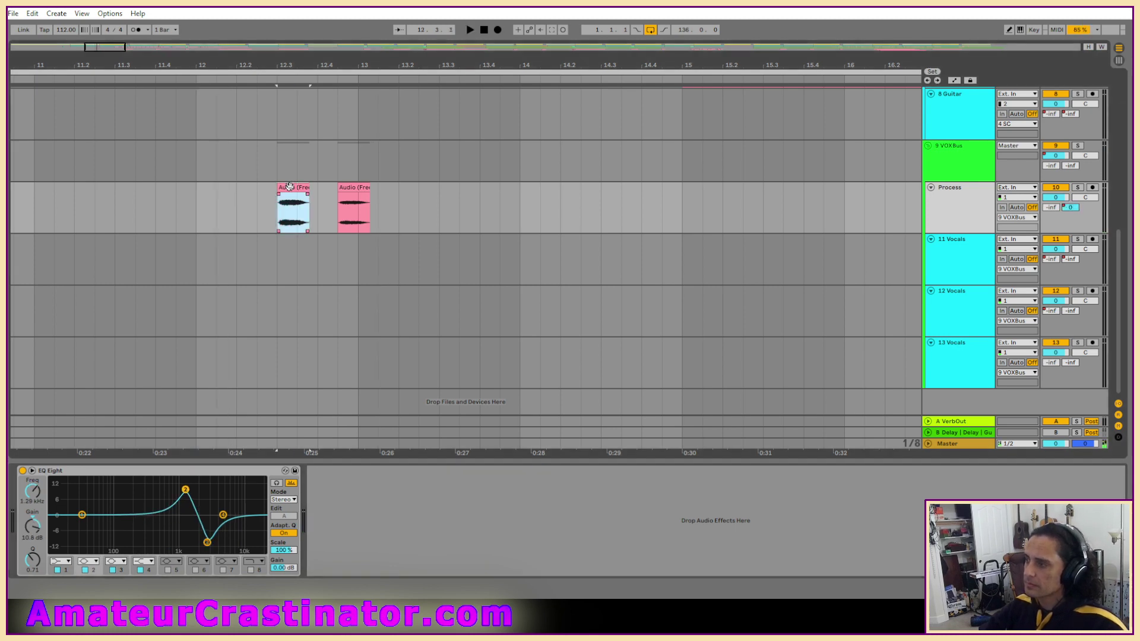
click(185, 489)
key(space)
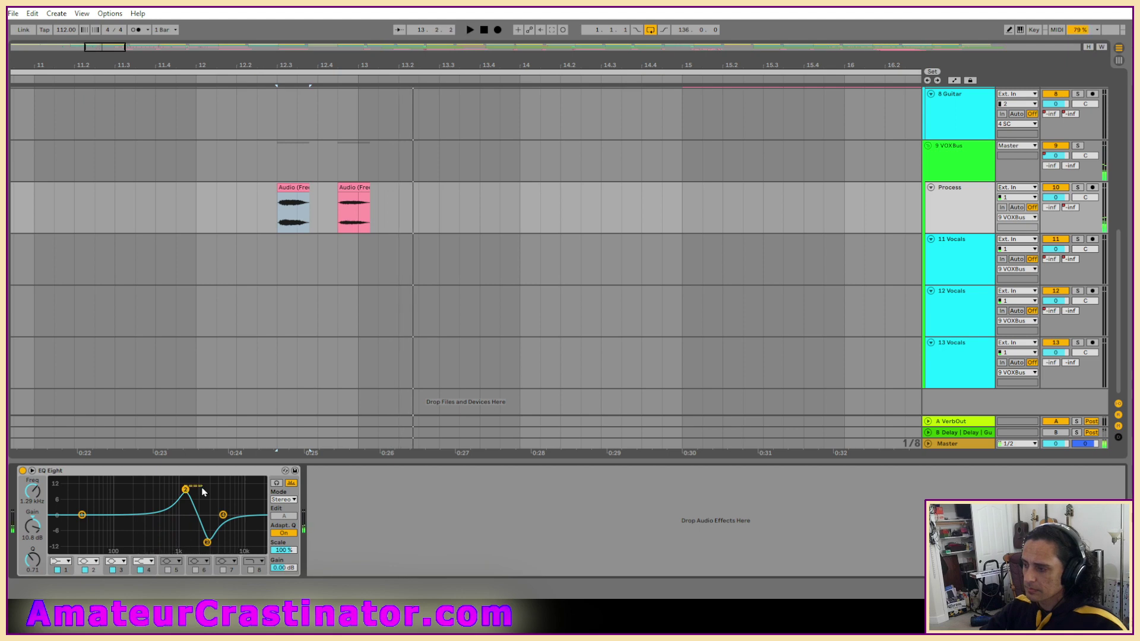
key(space)
Set EQ Eight's band 2 to a 13.3 dB cut at 6.53 kHz and audition the processed vocal clips repeatedly
drag(188, 490, 231, 546)
key(space)
key(space)
key(space)
key(space)
key(space)
key(space)
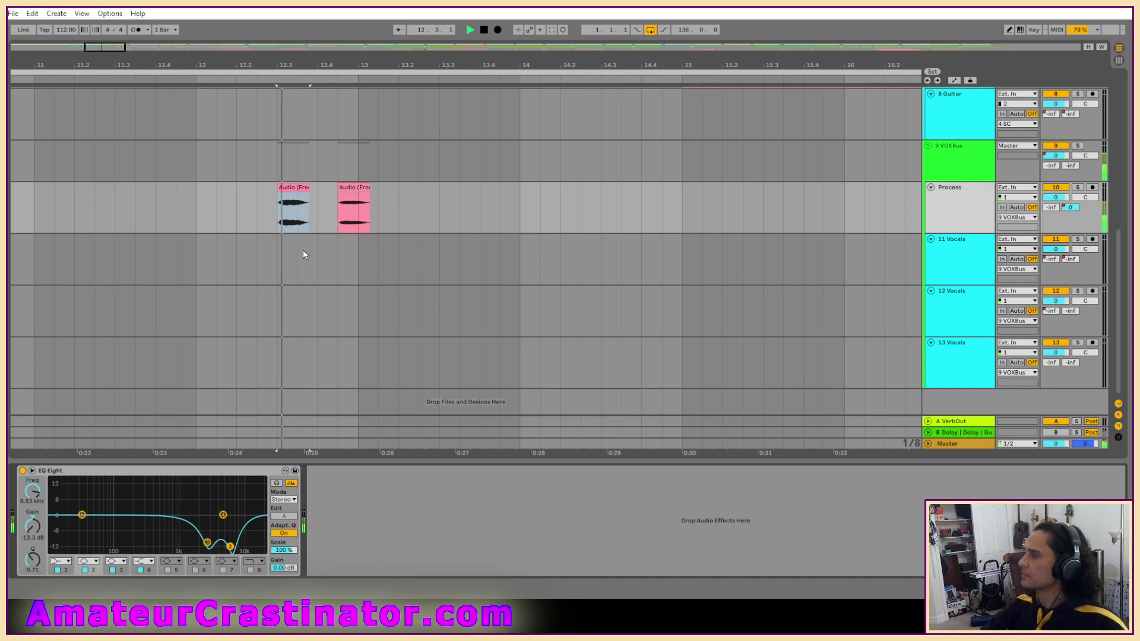
Freeze and flatten the Process track to render the EQ into its two vocal clips
scroll(444, 245, down, 5)
key(space)
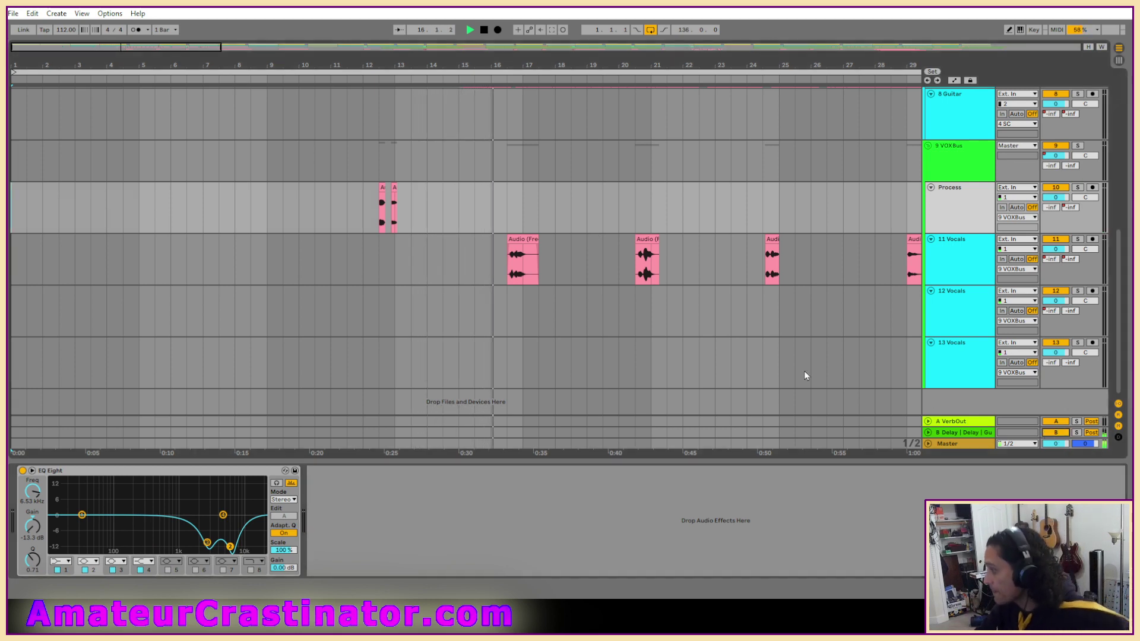
drag(363, 229, 423, 216)
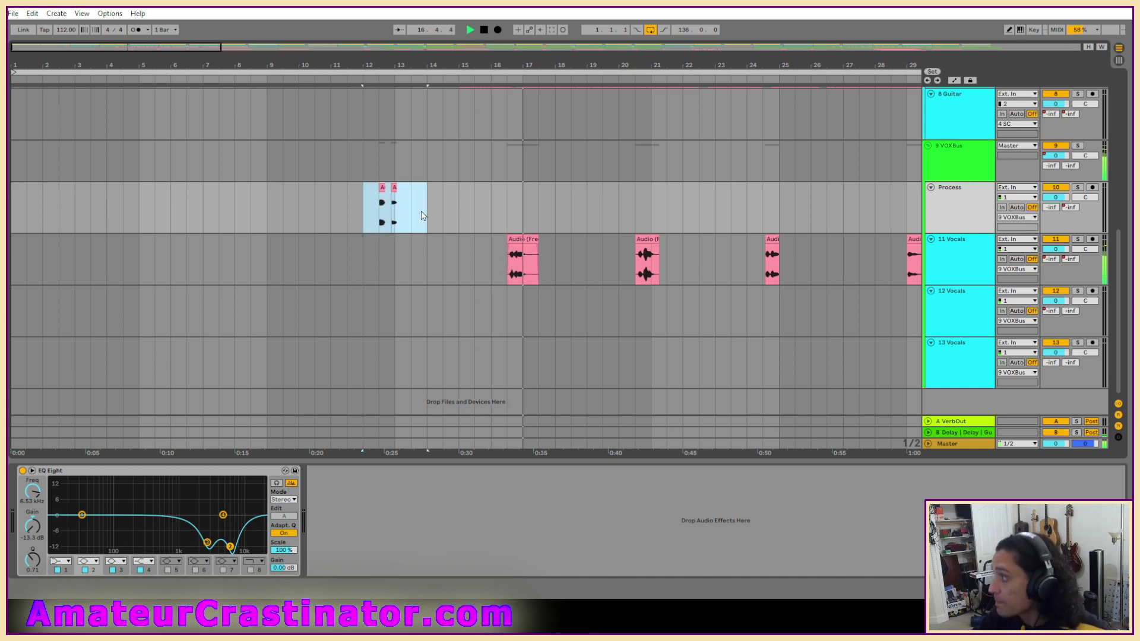
right_click(936, 208)
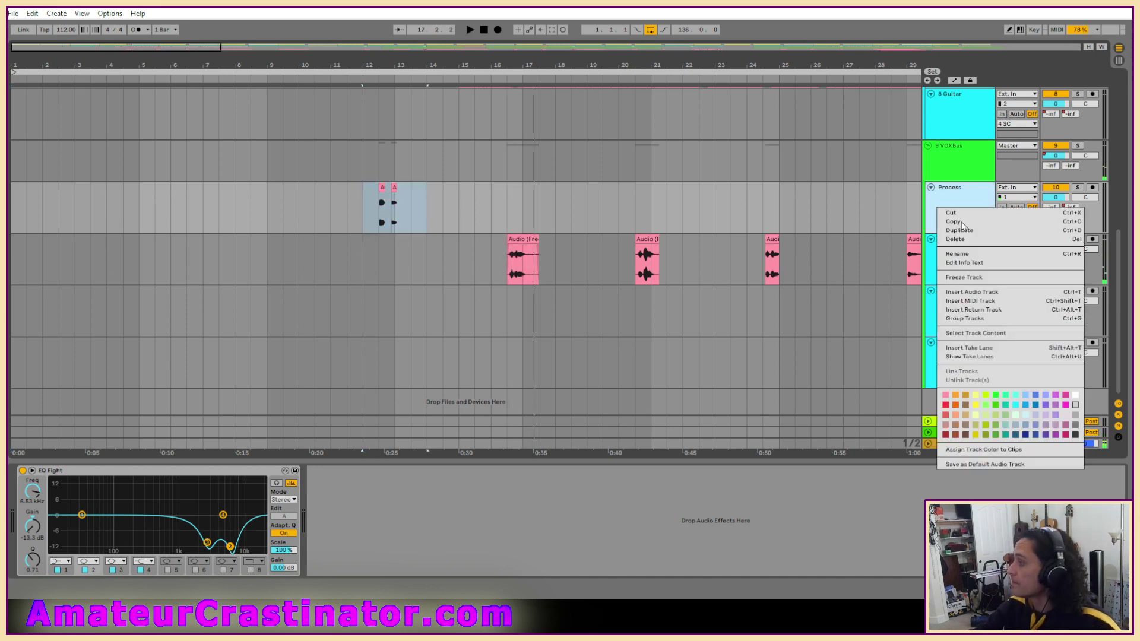
click(965, 278)
right_click(958, 205)
click(438, 223)
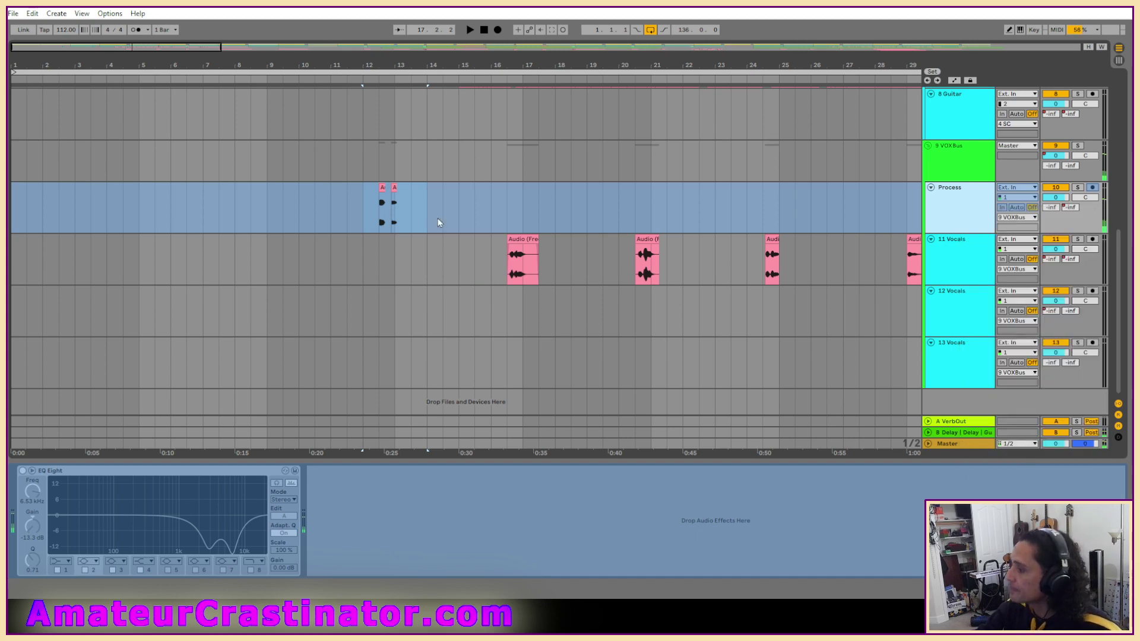
Move the two flattened clips at bar 12 from the Process track to the 11 Vocals track and audition them there
click(387, 200)
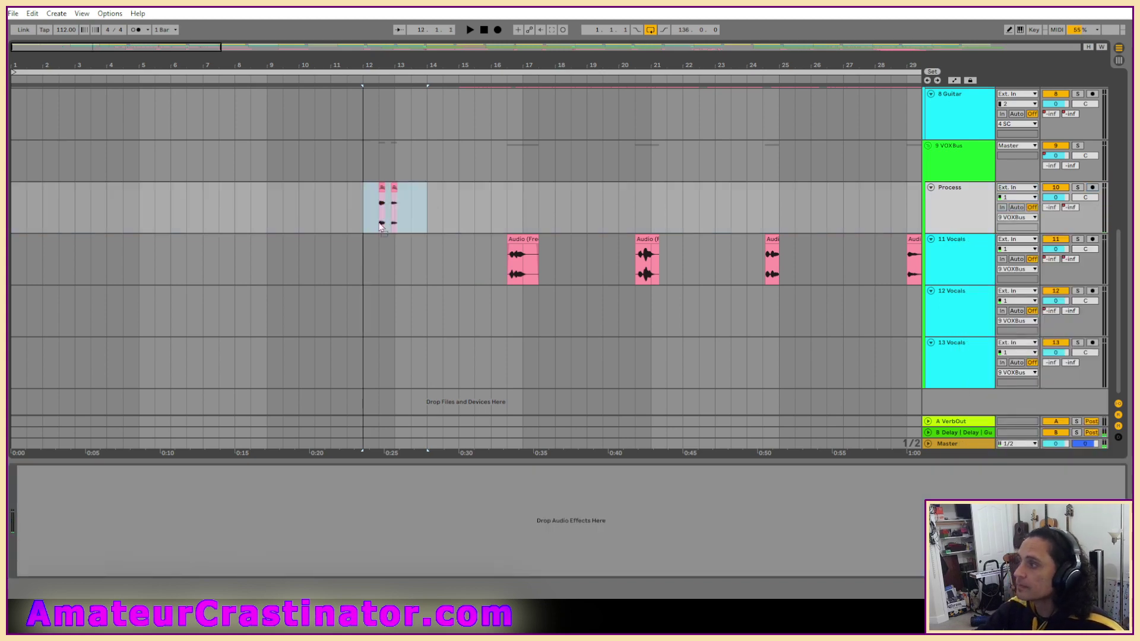
drag(382, 188, 382, 257)
click(363, 260)
key(space)
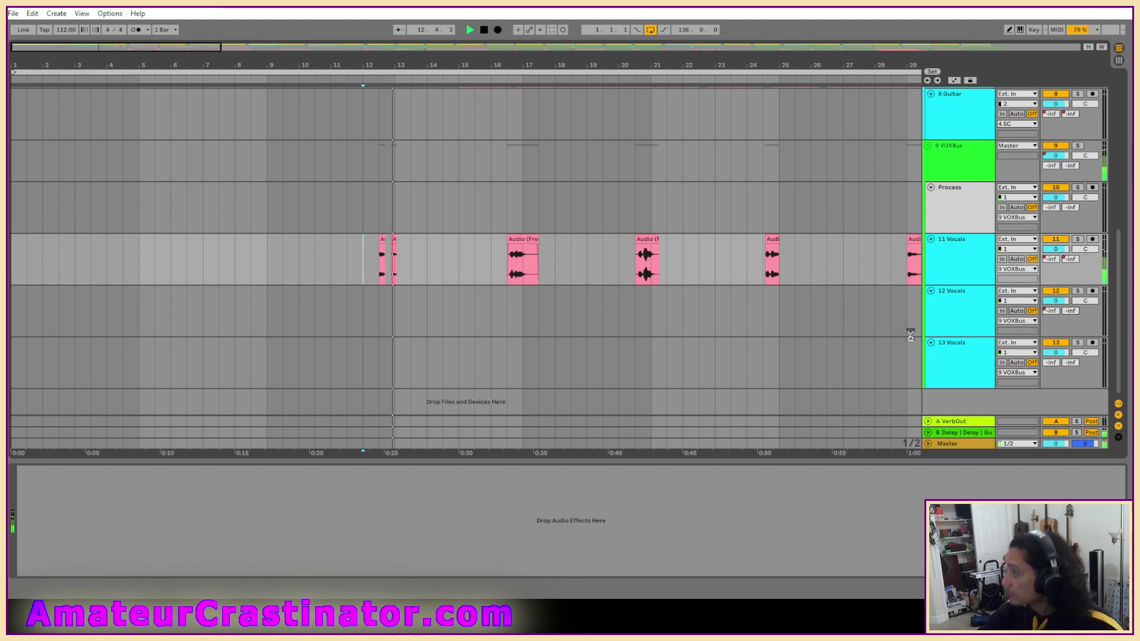
Listen to the mix from bar 12 while checking the device chains of the Massive X and Glitchtar tracks
scroll(953, 267, up, 10)
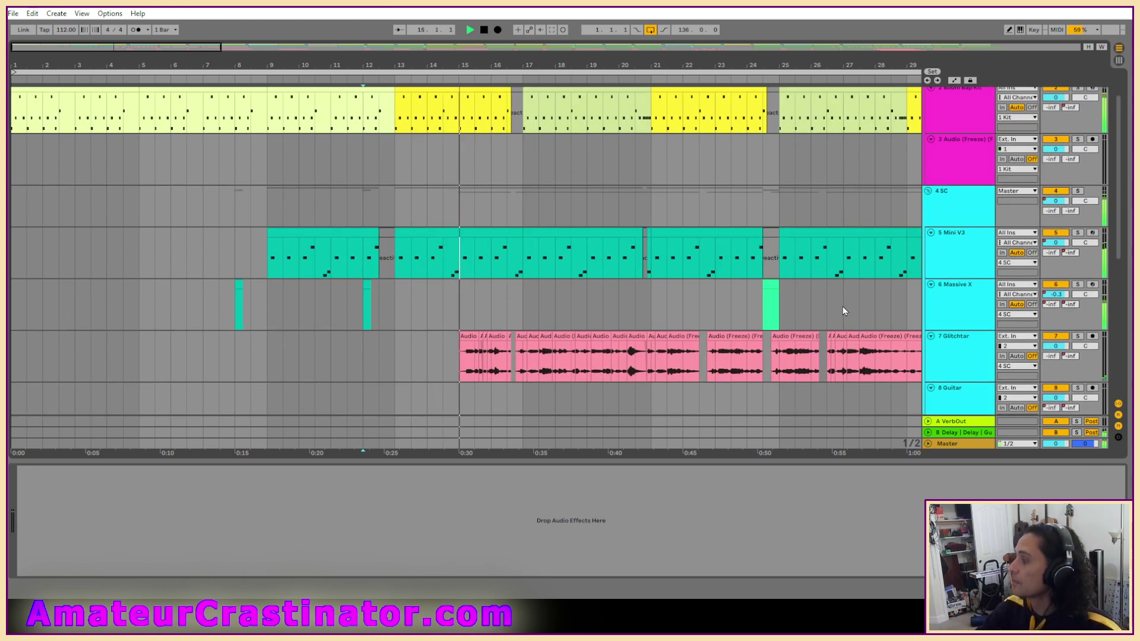
scroll(843, 306, down, 8)
click(960, 317)
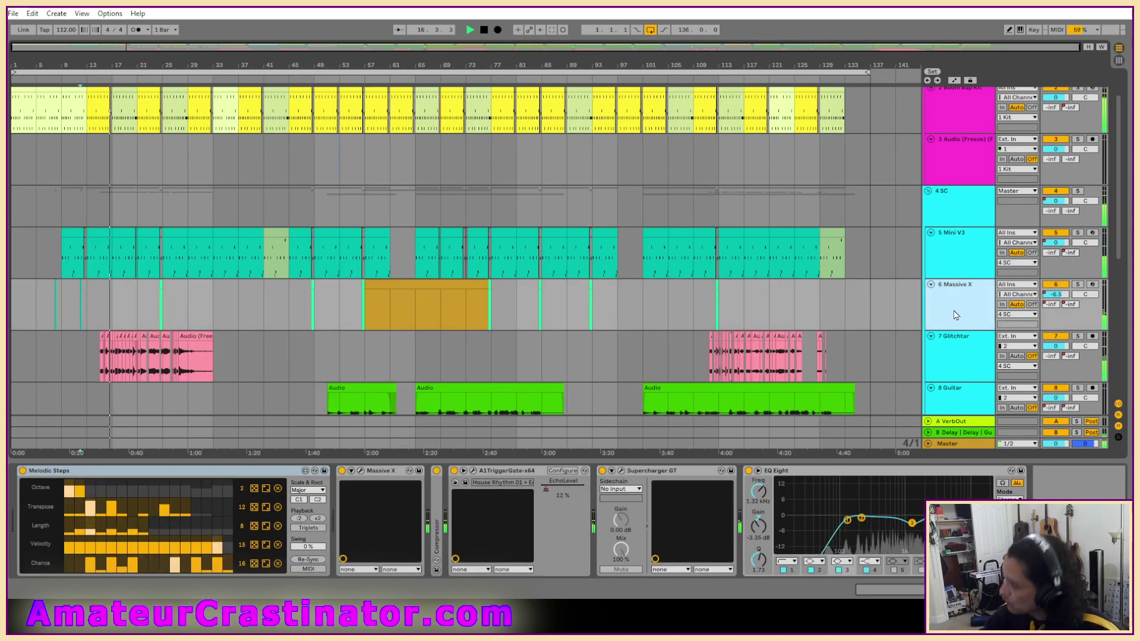
click(961, 344)
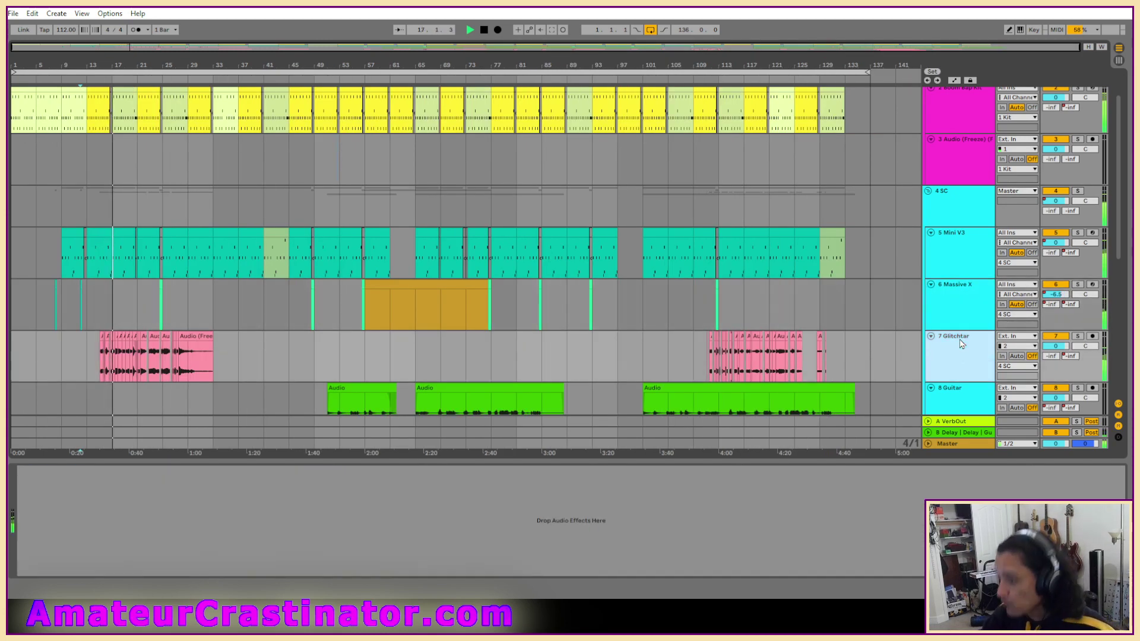
click(956, 303)
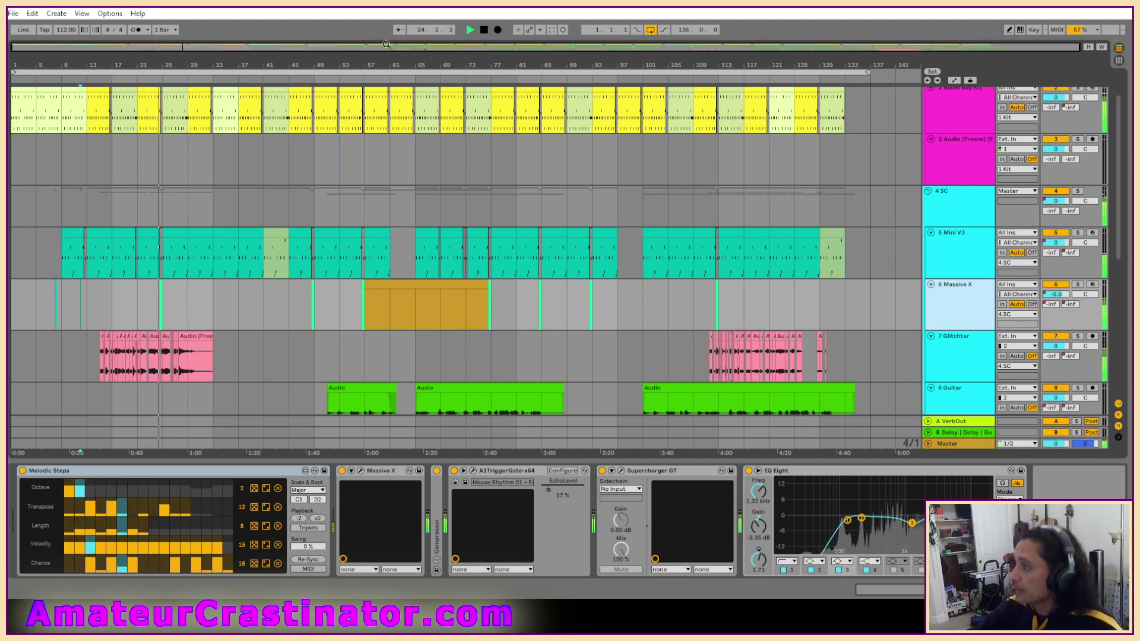
click(484, 29)
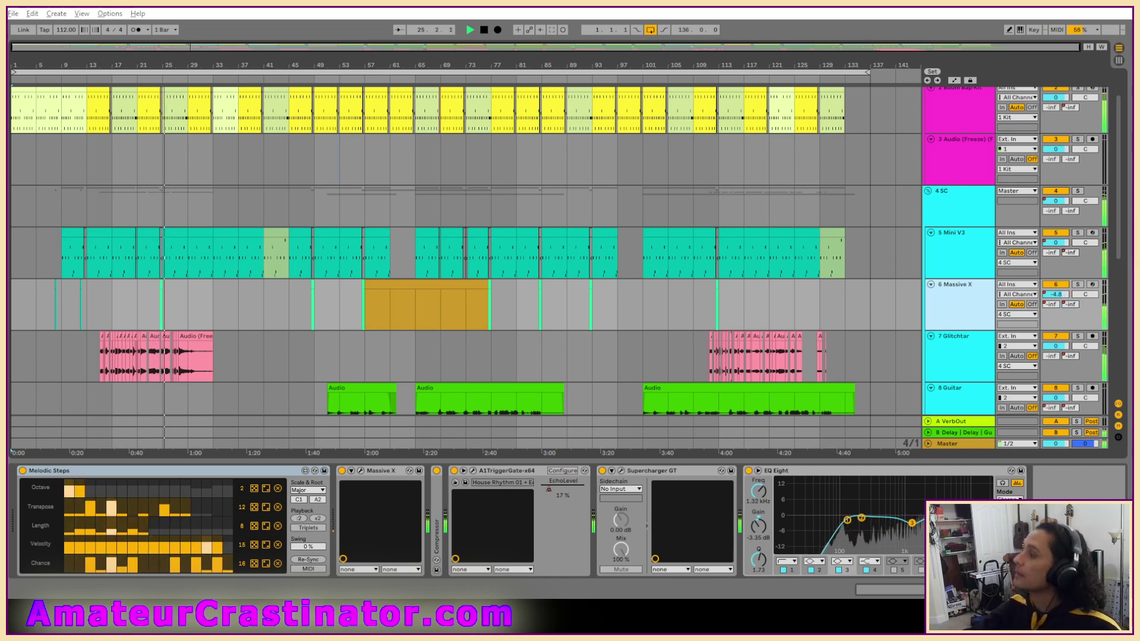
Turn off the reastream device in the Master track's effect chain
scroll(357, 293, down, 2)
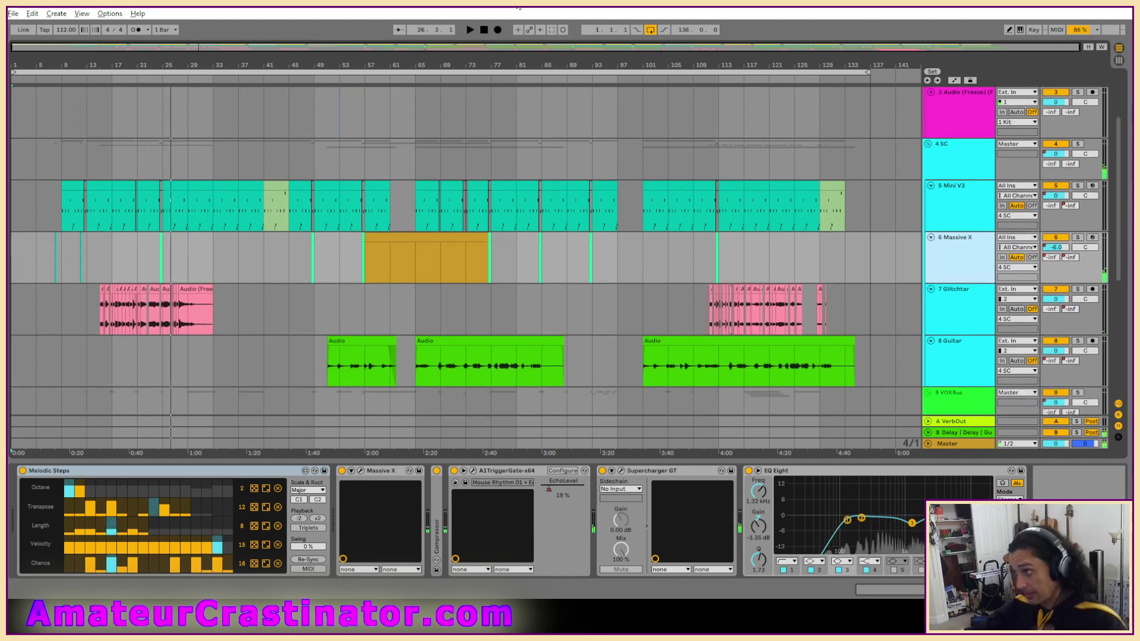
click(959, 443)
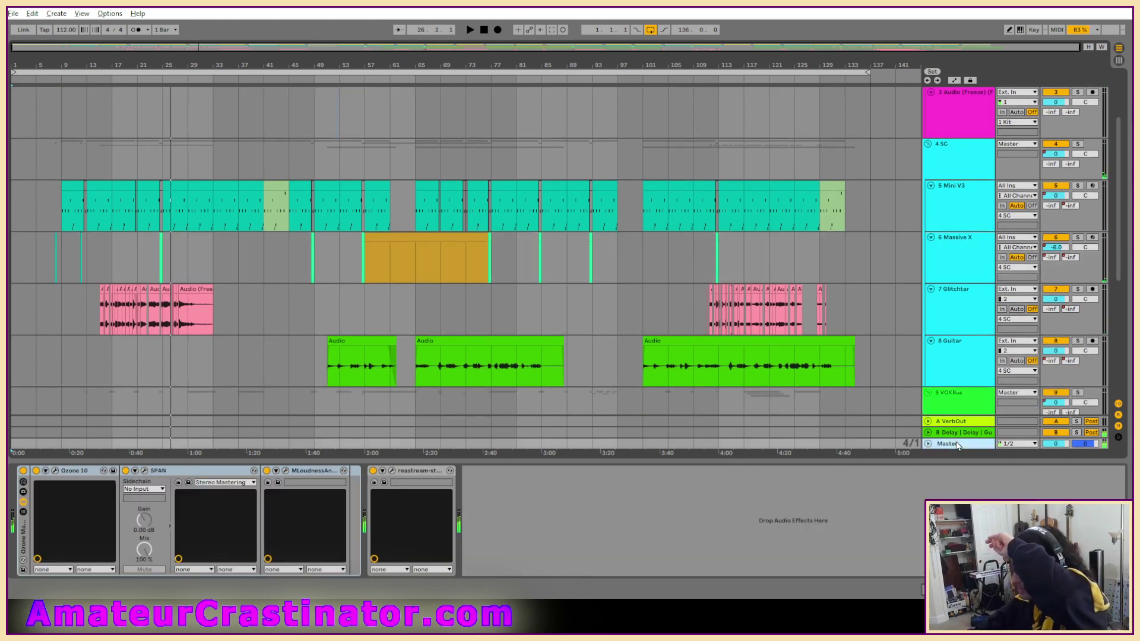
click(373, 471)
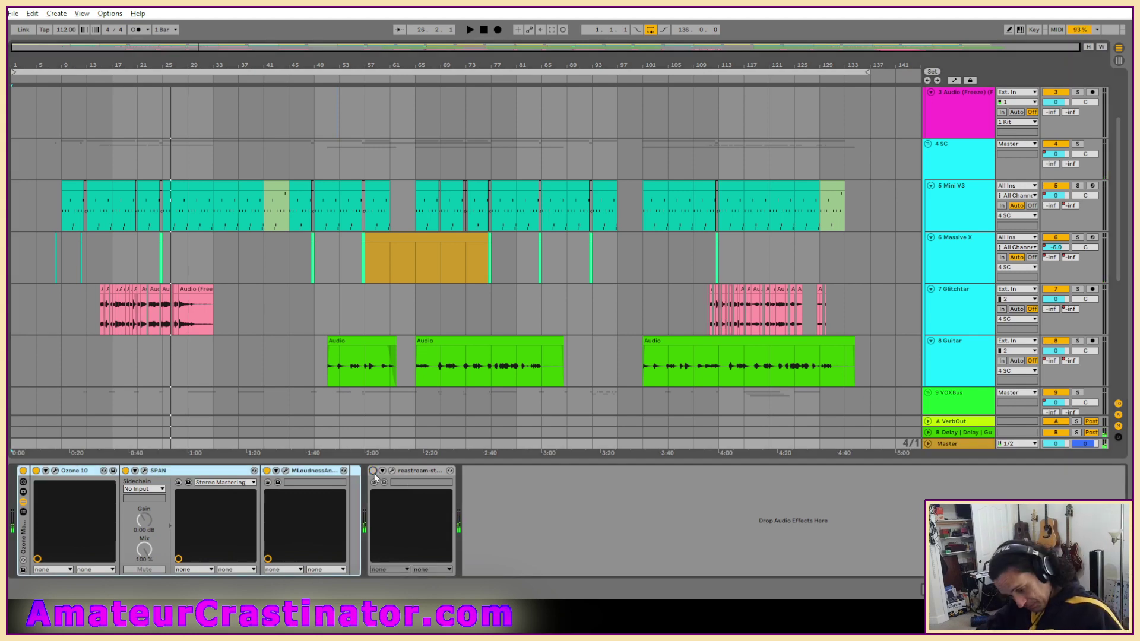
Export the whole arrangement from the Master as a 16-bit, 44100 Hz WAV, replacing Oh My Gibson.wav in the Test Masters folder
key(ctrl+a)
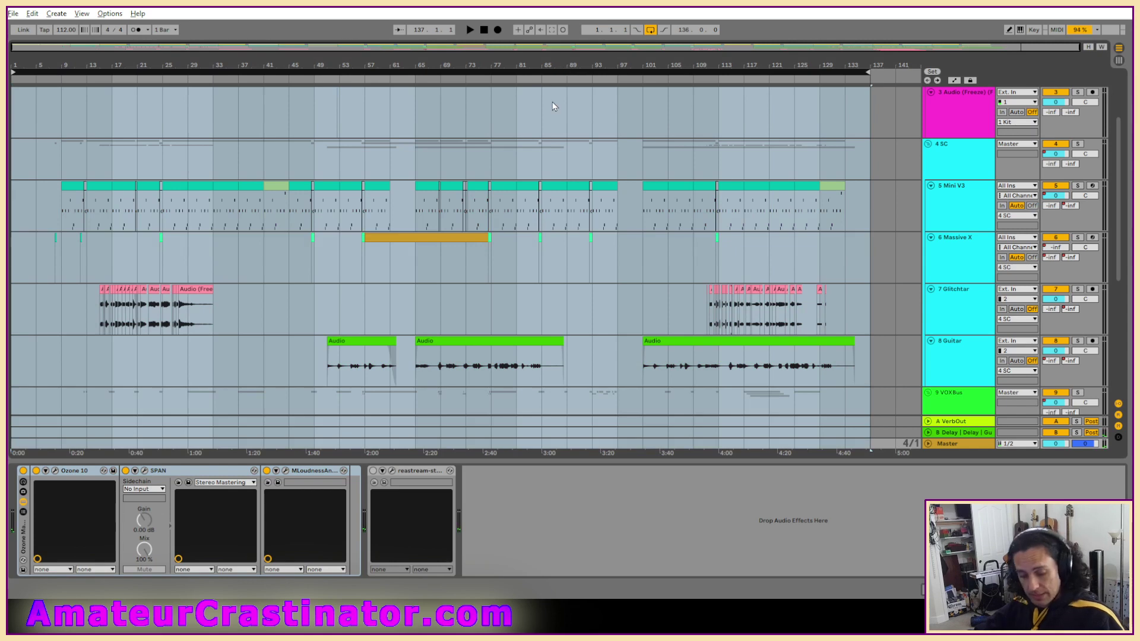
key(ctrl+shift+r)
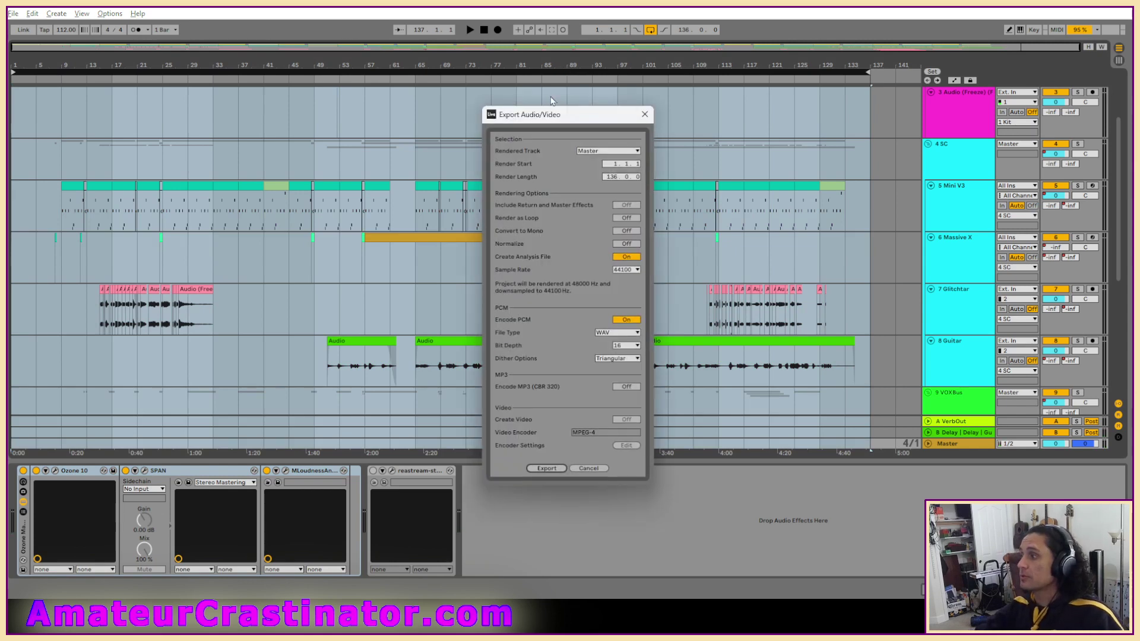
click(545, 469)
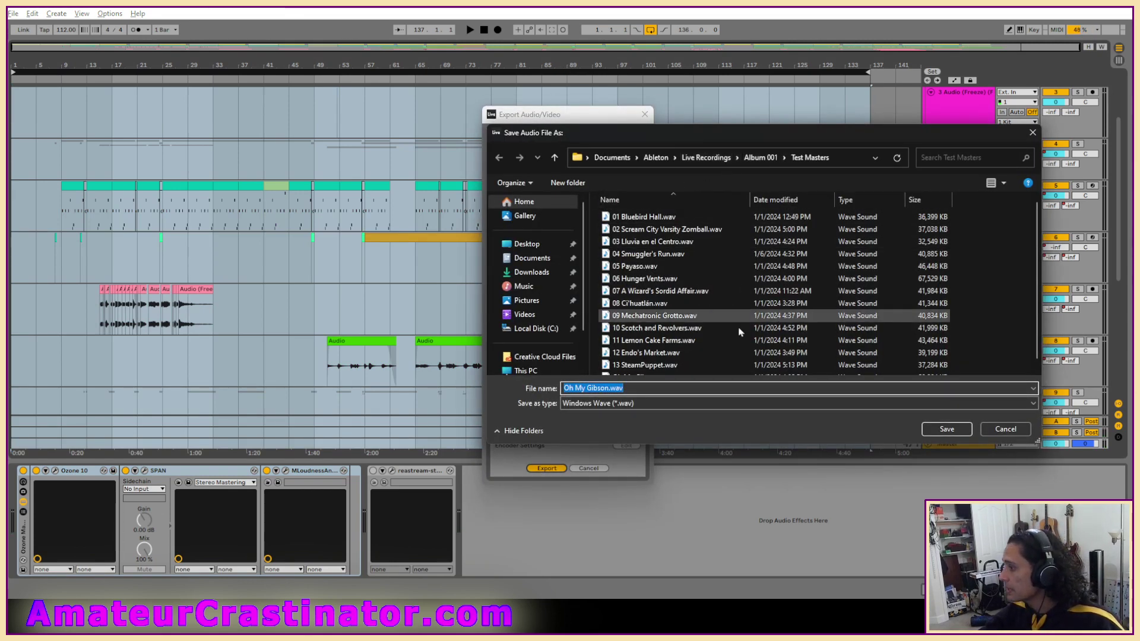
click(944, 428)
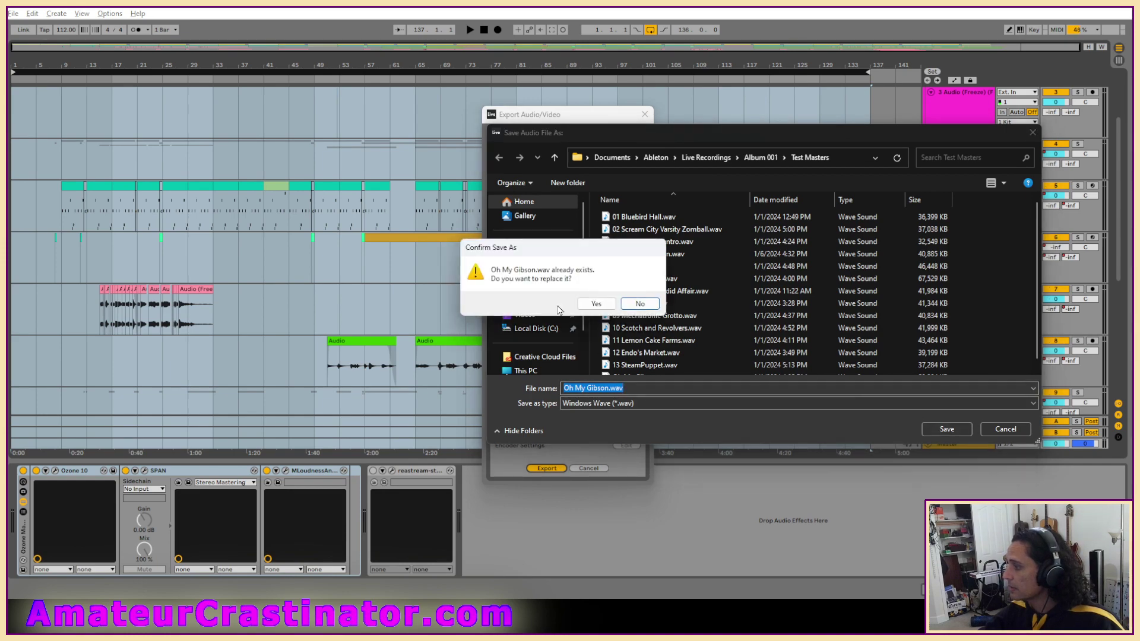
click(596, 304)
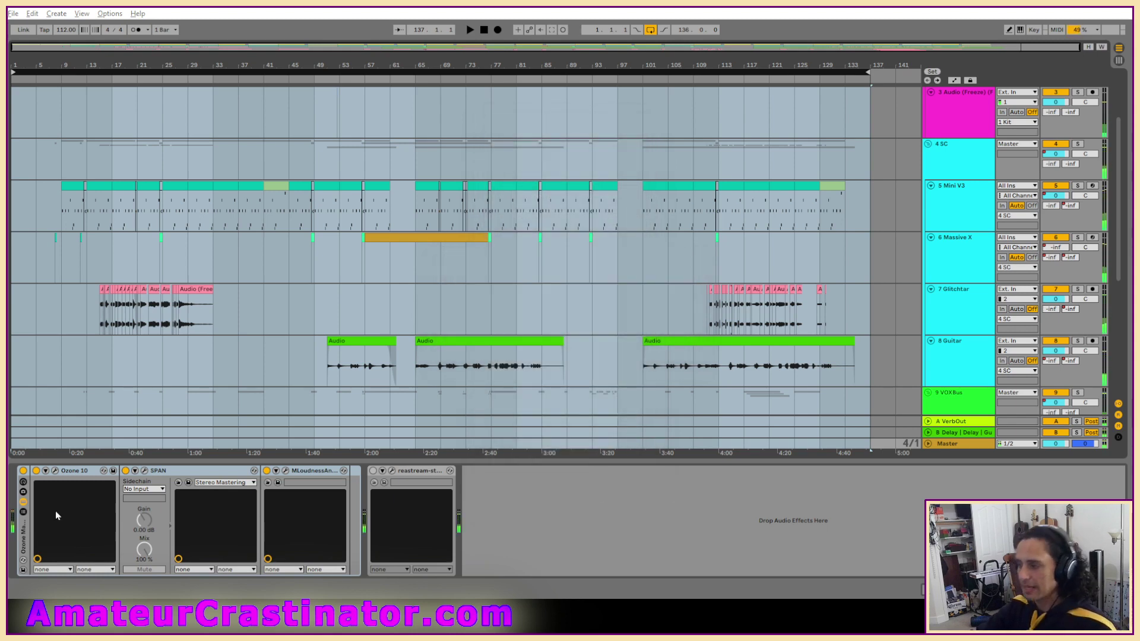
Turn the Master's reastream device back on and briefly check the MLoudnessAnalyzer window
click(373, 471)
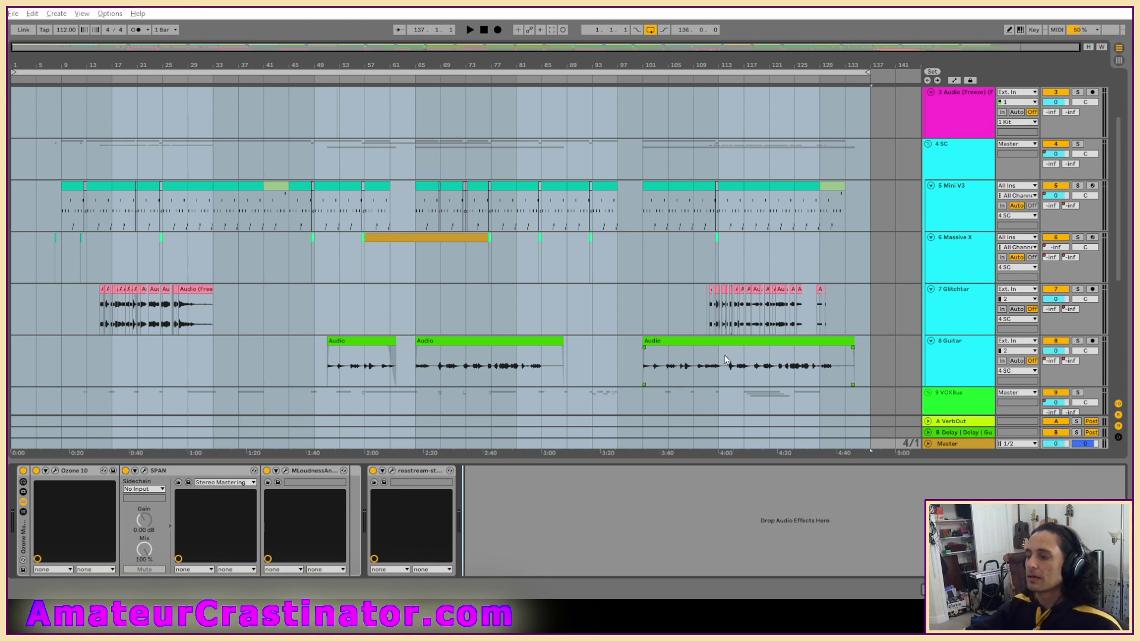
click(286, 470)
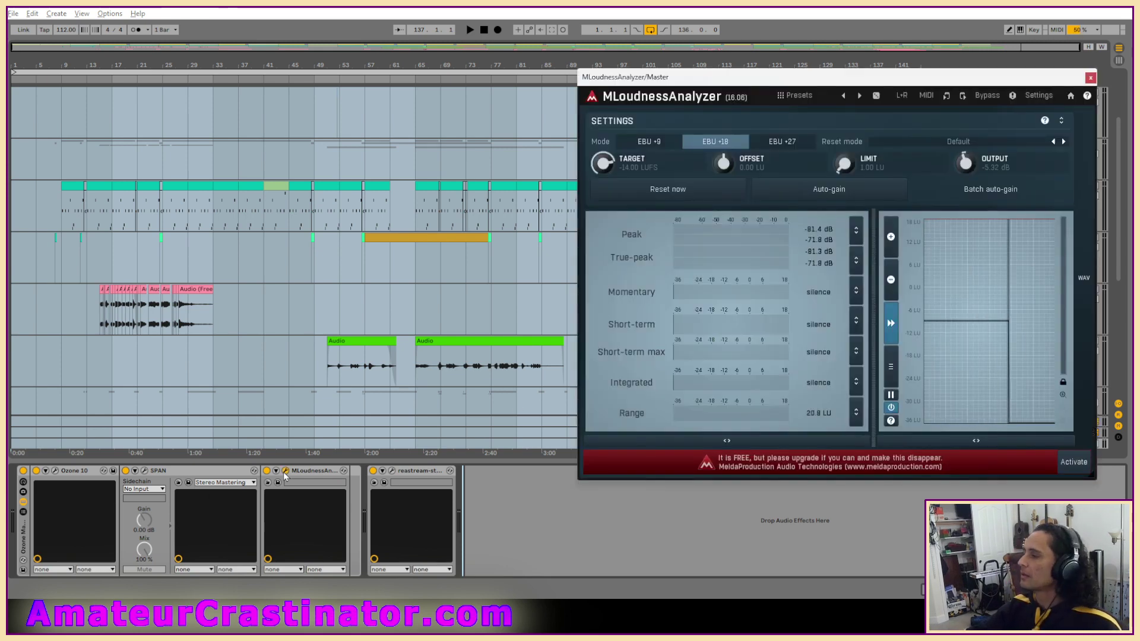
click(286, 471)
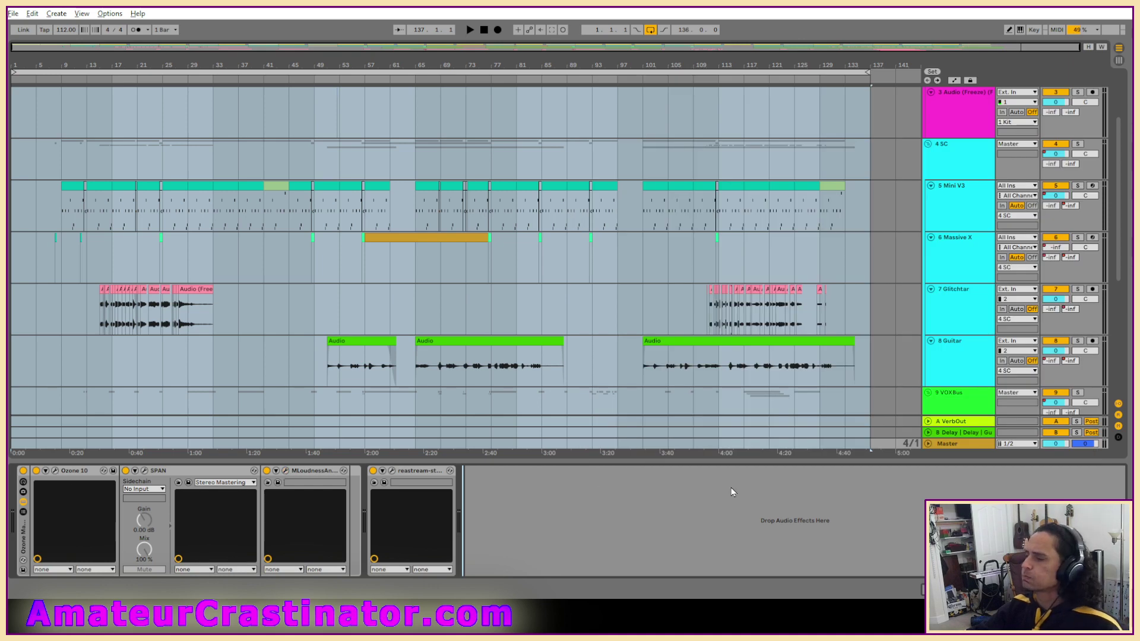